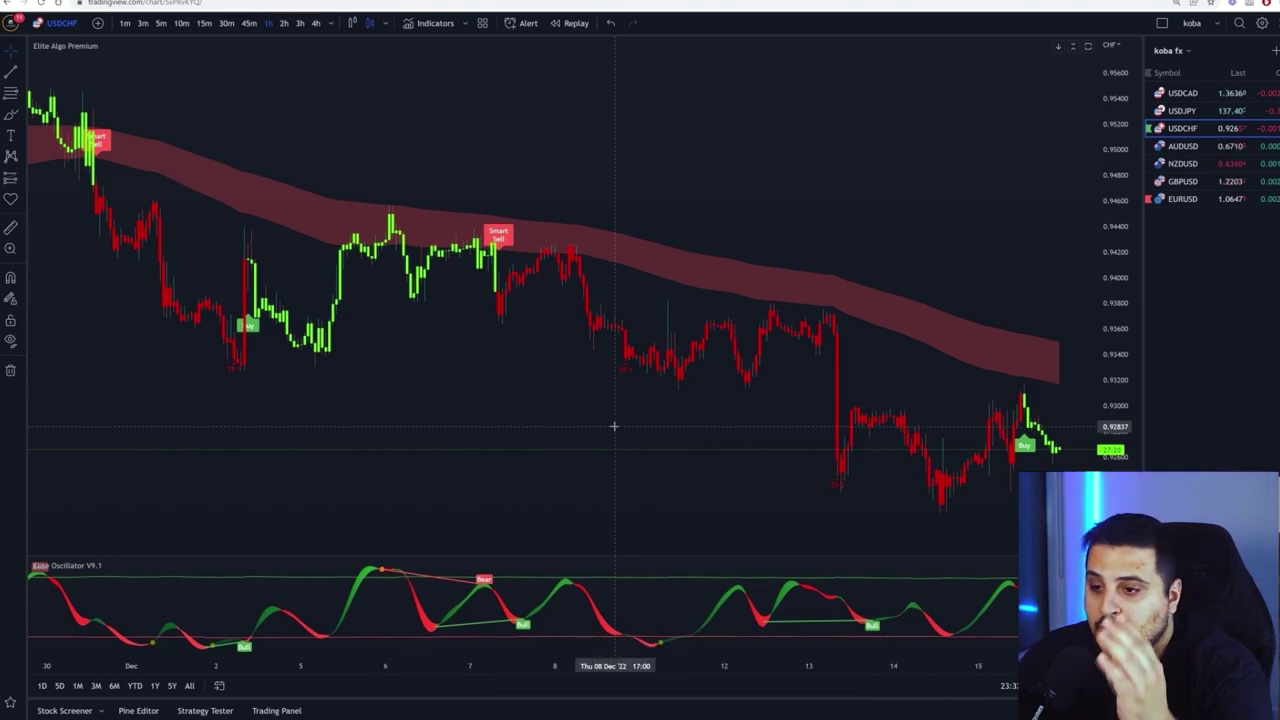
# Examine the trend cloud and its buy/sell signals on the USDCHF chart, compare them with NZDUSD, and return to USDCHF
pyautogui.scroll(-5, 614, 429)
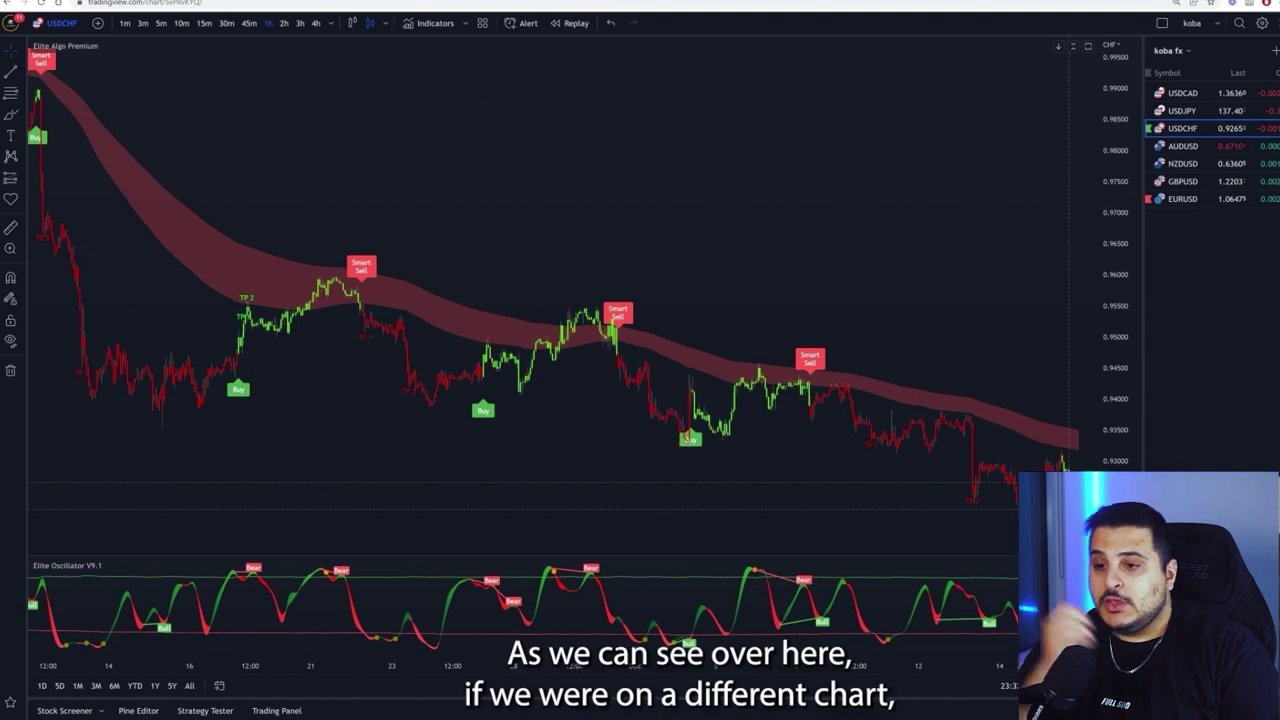
pyautogui.click(1185, 163)
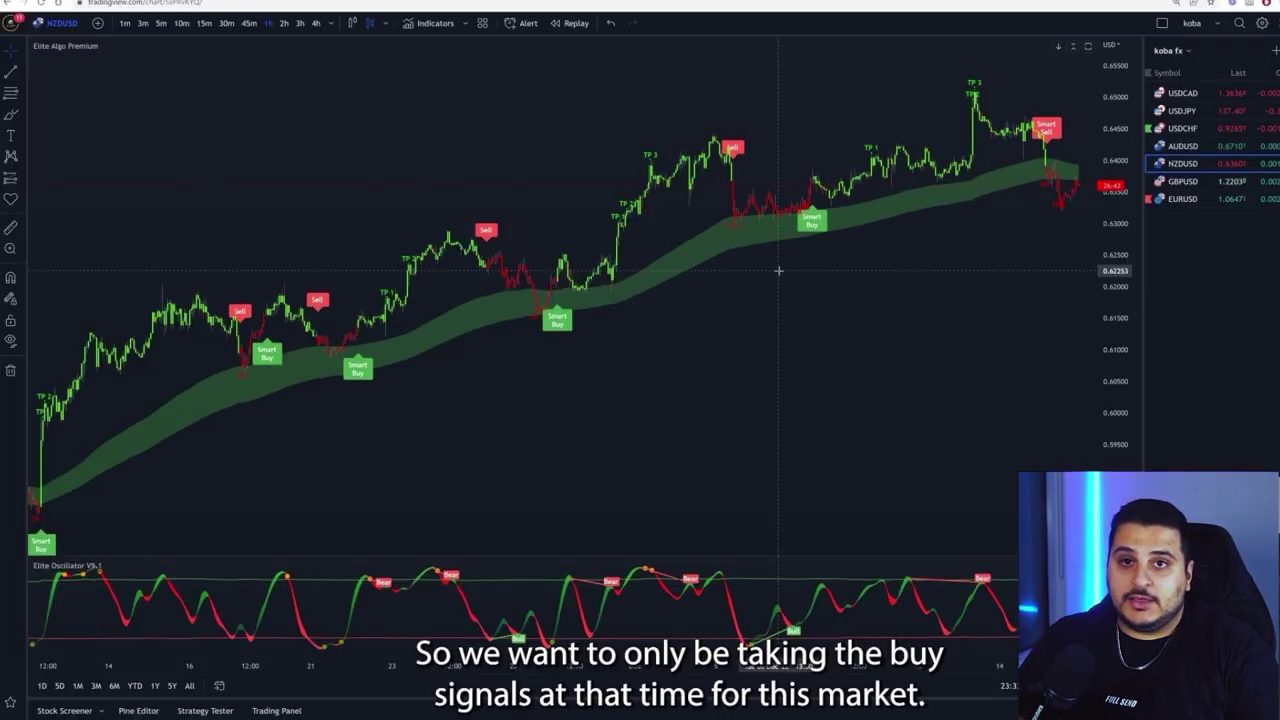
pyautogui.press('Up')
pyautogui.press('Up')
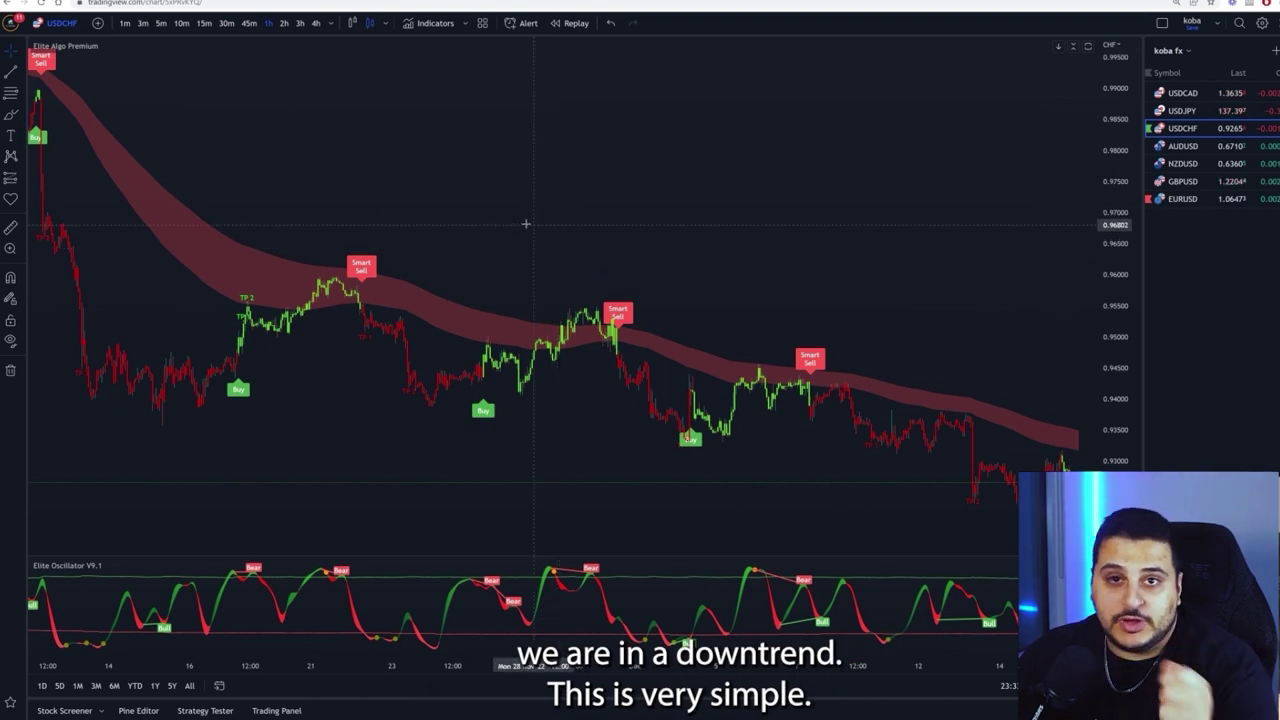
# Enable Toggle Auto Trendlines in the Elite Algo Premium indicator settings on the USDCHF chart
pyautogui.moveTo(100, 55)
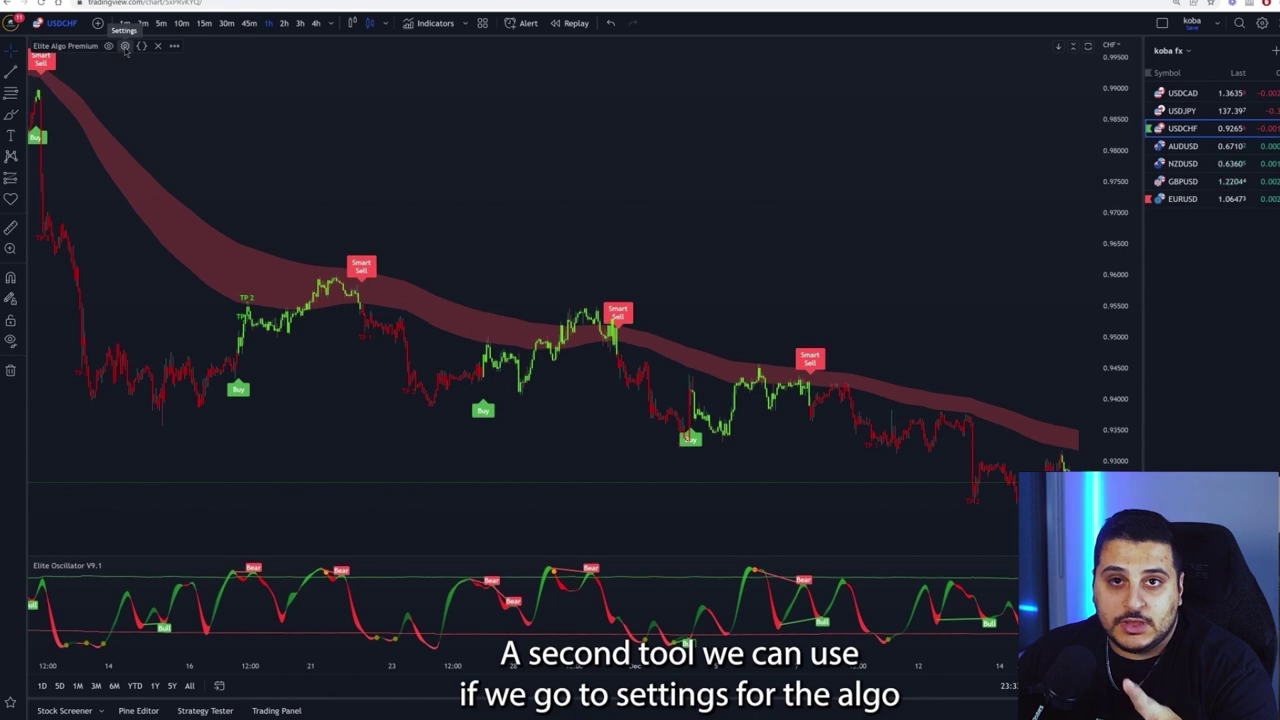
pyautogui.rightClick(361, 276)
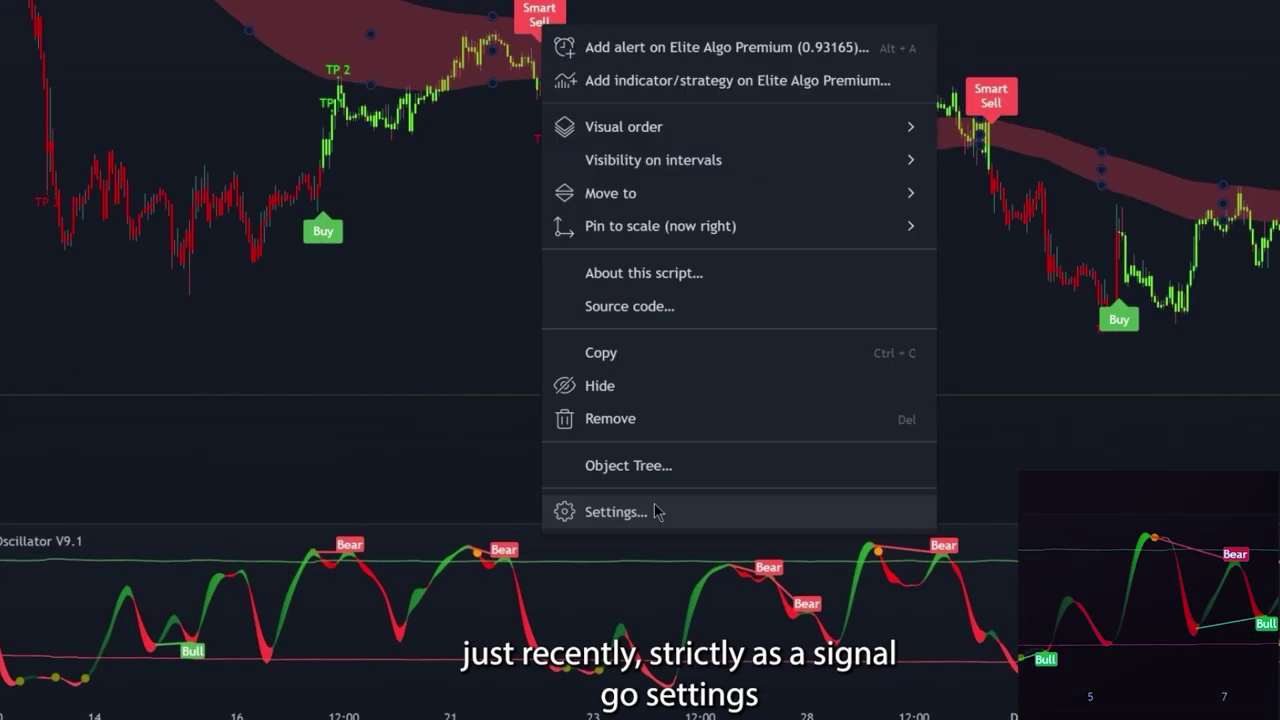
pyautogui.click(429, 549)
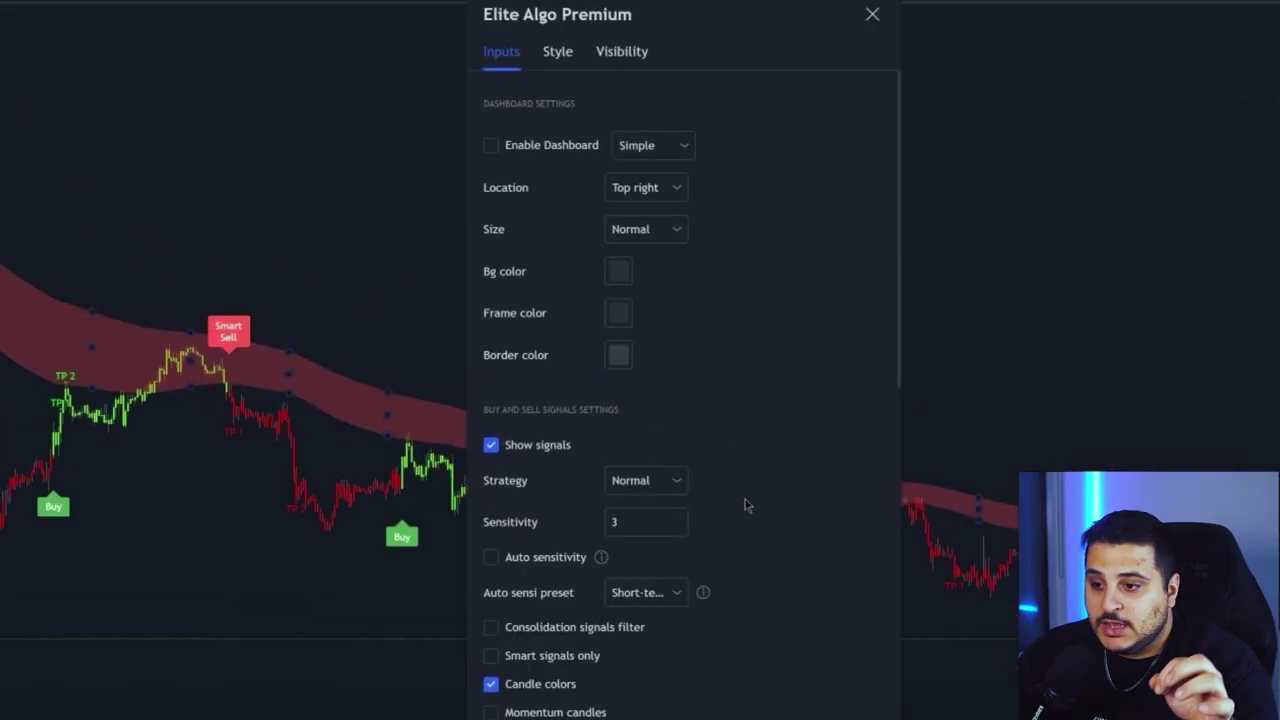
pyautogui.scroll(-10, 745, 505)
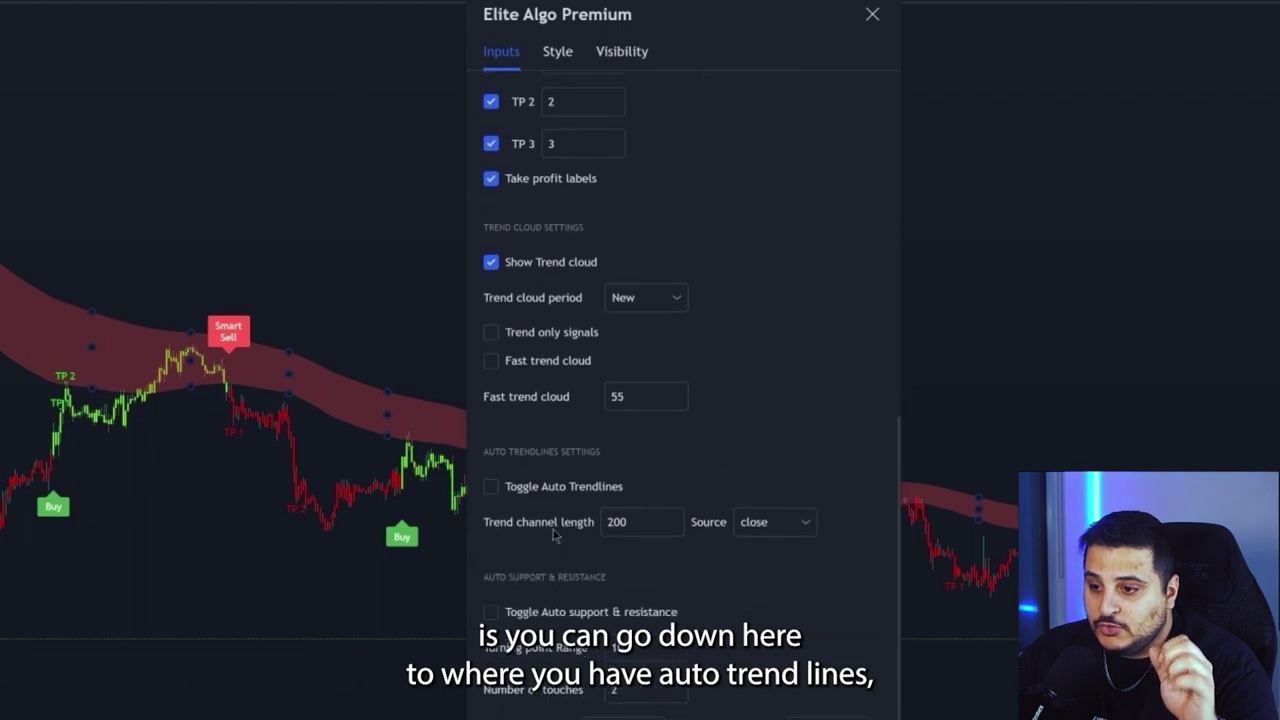
pyautogui.click(560, 487)
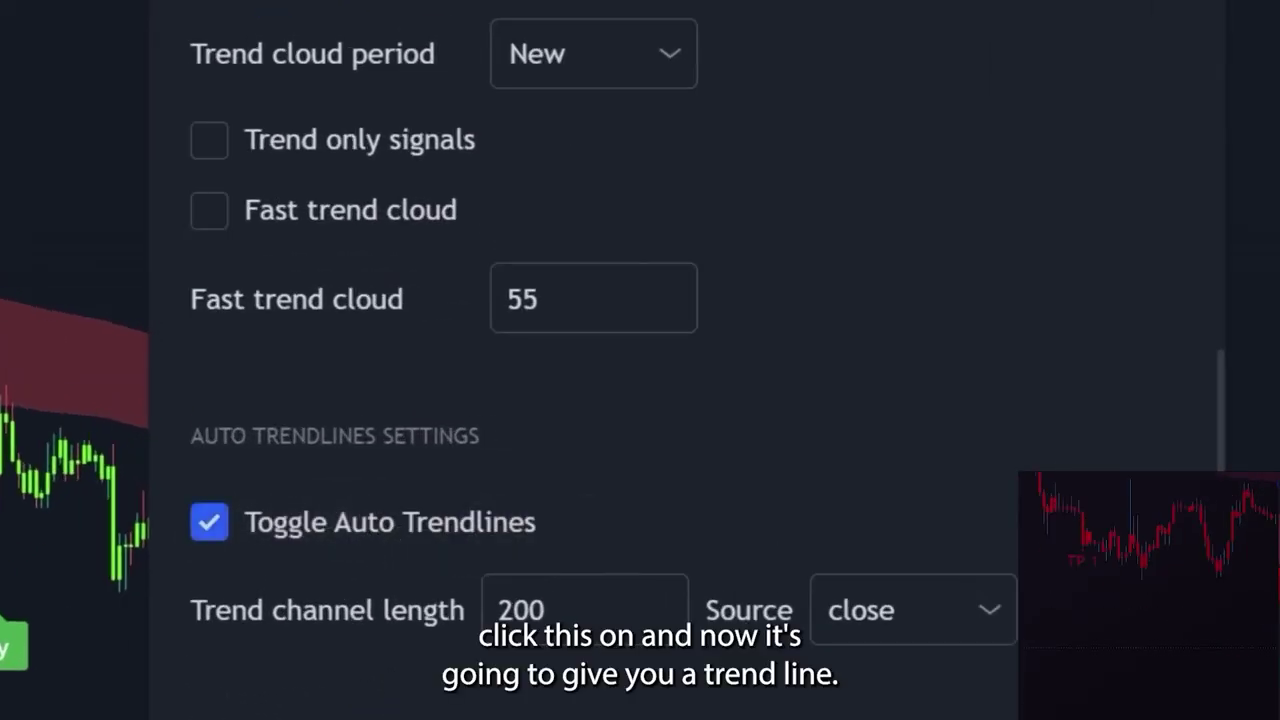
pyautogui.press('Escape')
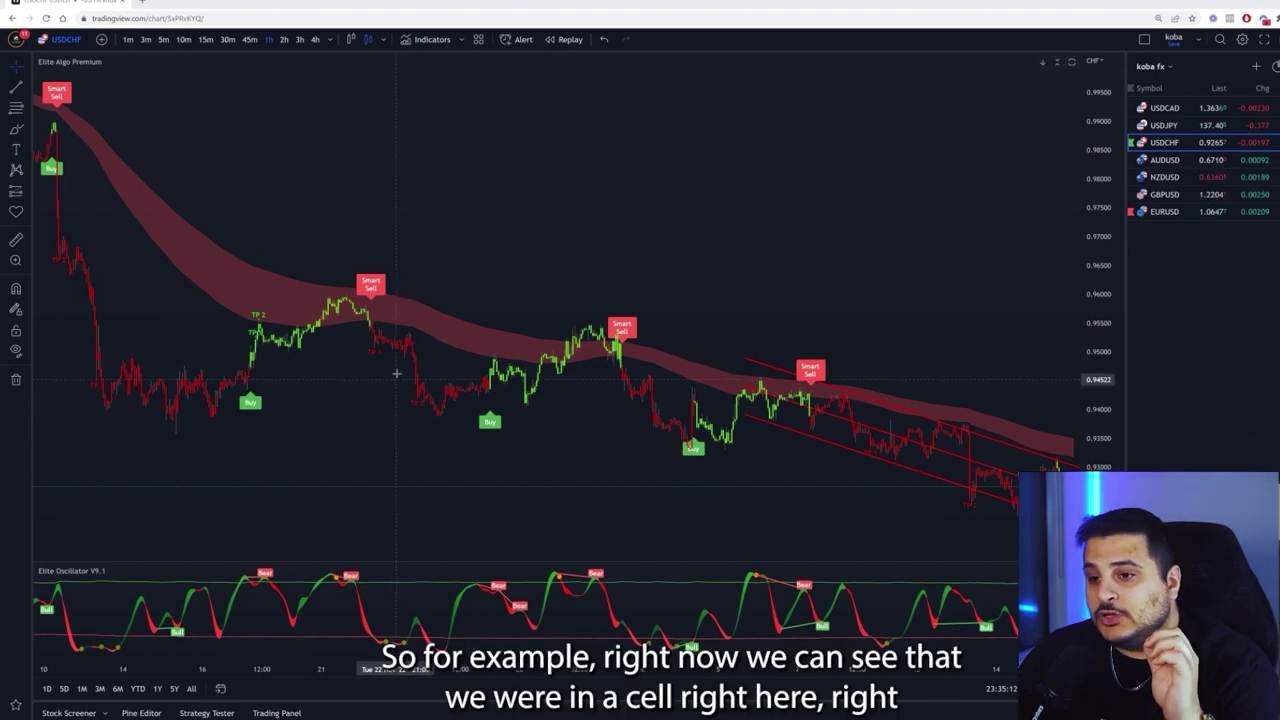
# Brush white circles around the candles just after the 7 December Smart Sell signal and around the 12 December swing low
pyautogui.scroll(5, 516, 424)
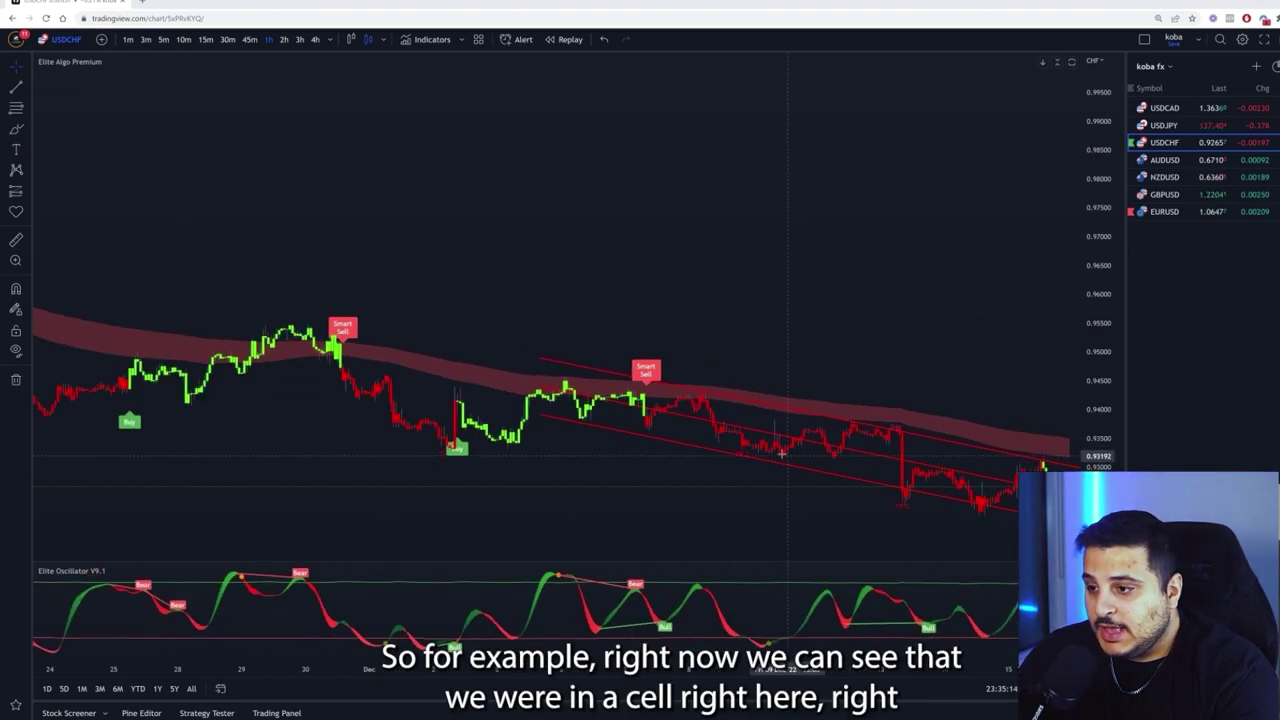
pyautogui.moveTo(1095, 420); pyautogui.dragTo(1081, 228)
pyautogui.scroll(5, 789, 177)
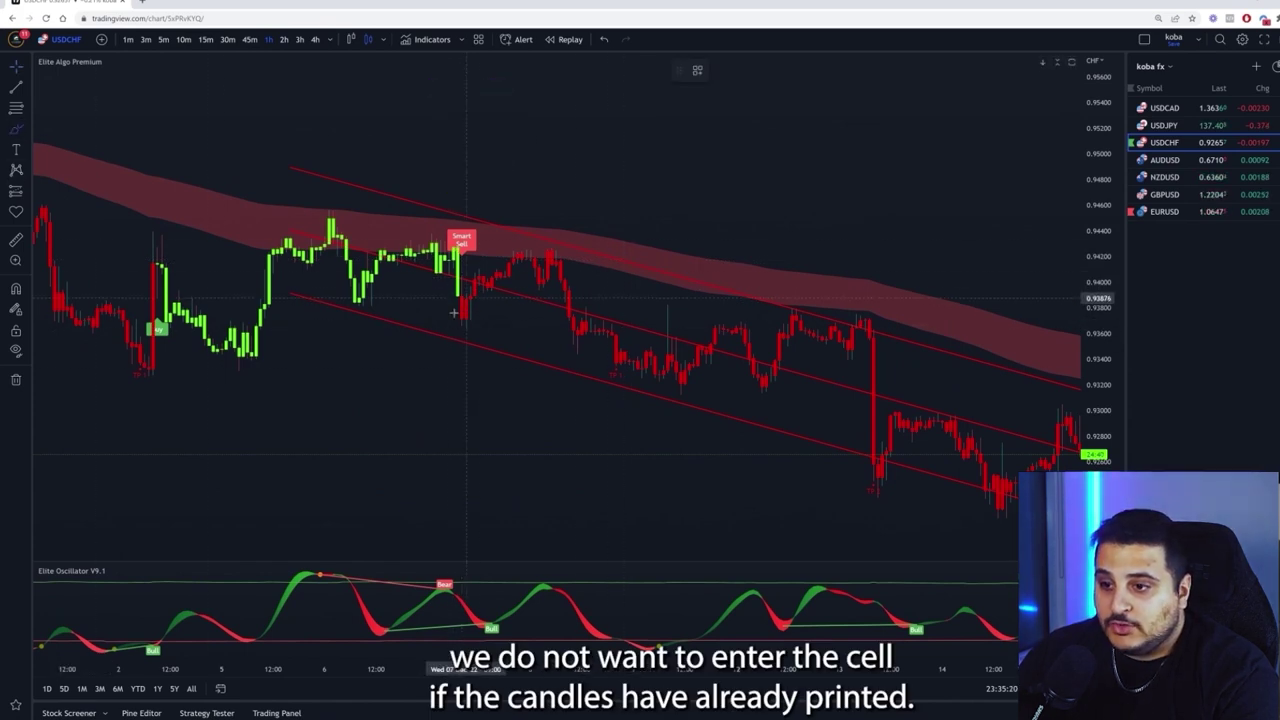
pyautogui.moveTo(482, 263)
pyautogui.mouseDown()
pyautogui.moveTo(505, 292)
pyautogui.moveTo(484, 262)
pyautogui.mouseUp()
pyautogui.click(719, 70)
pyautogui.click(720, 96)
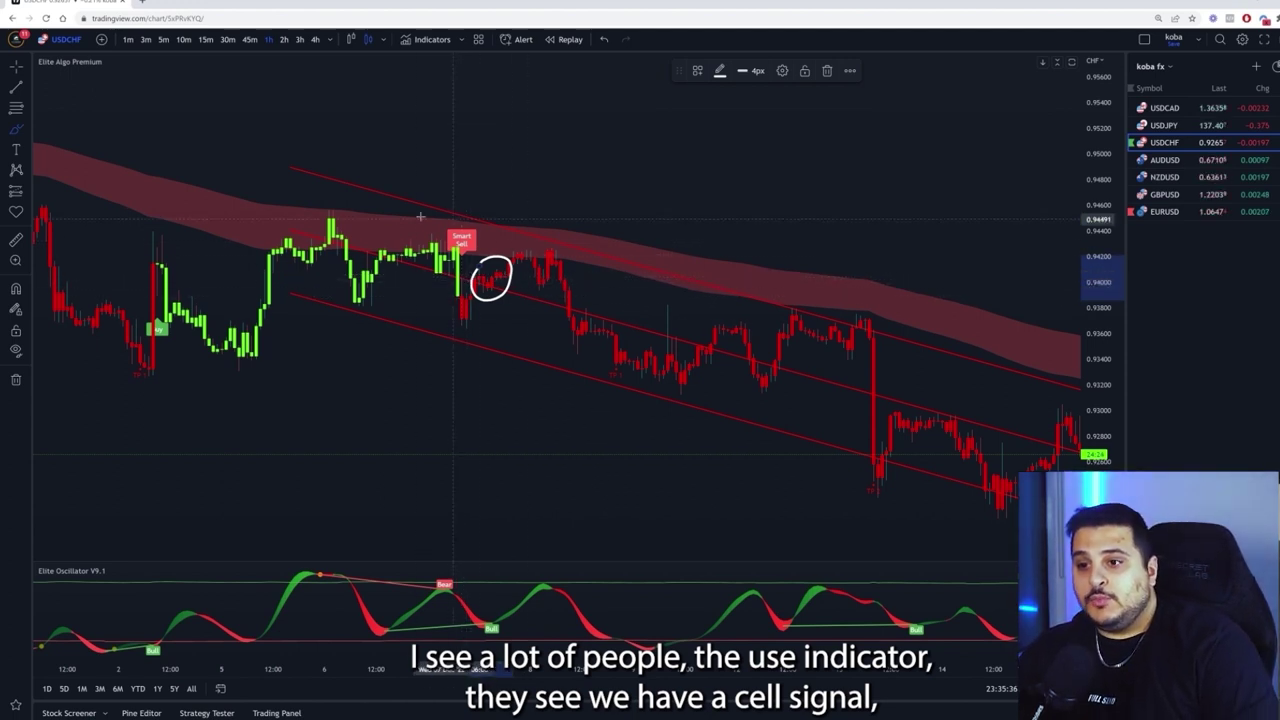
pyautogui.moveTo(785, 335); pyautogui.dragTo(741, 345)
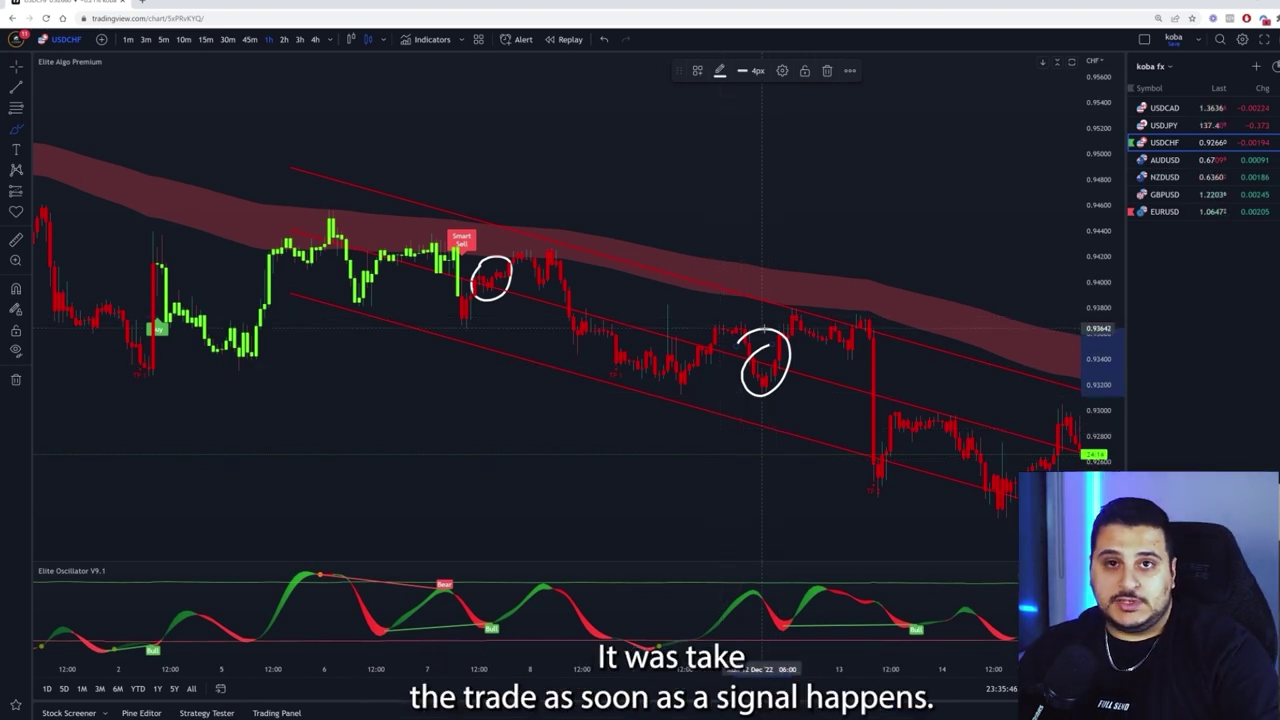
# Remove the hand-drawn circles from the USDCHF chart, clearing all drawings
pyautogui.press('Delete')
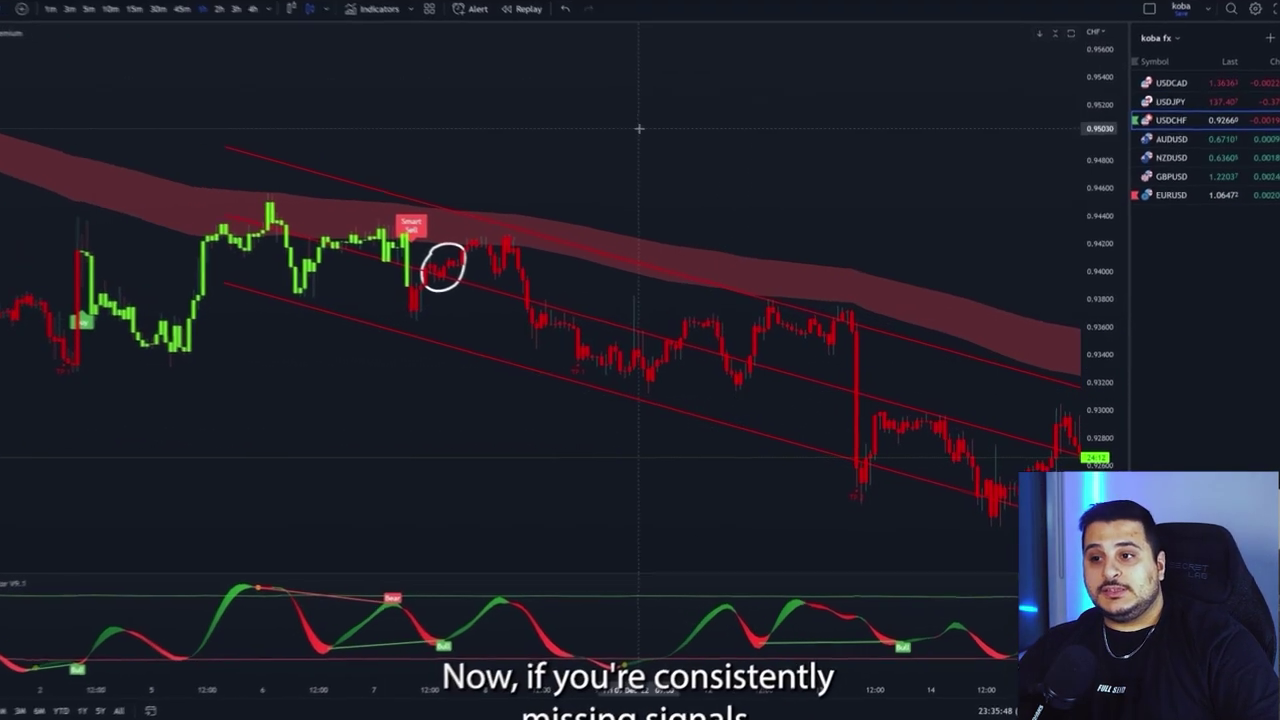
pyautogui.rightClick(684, 237)
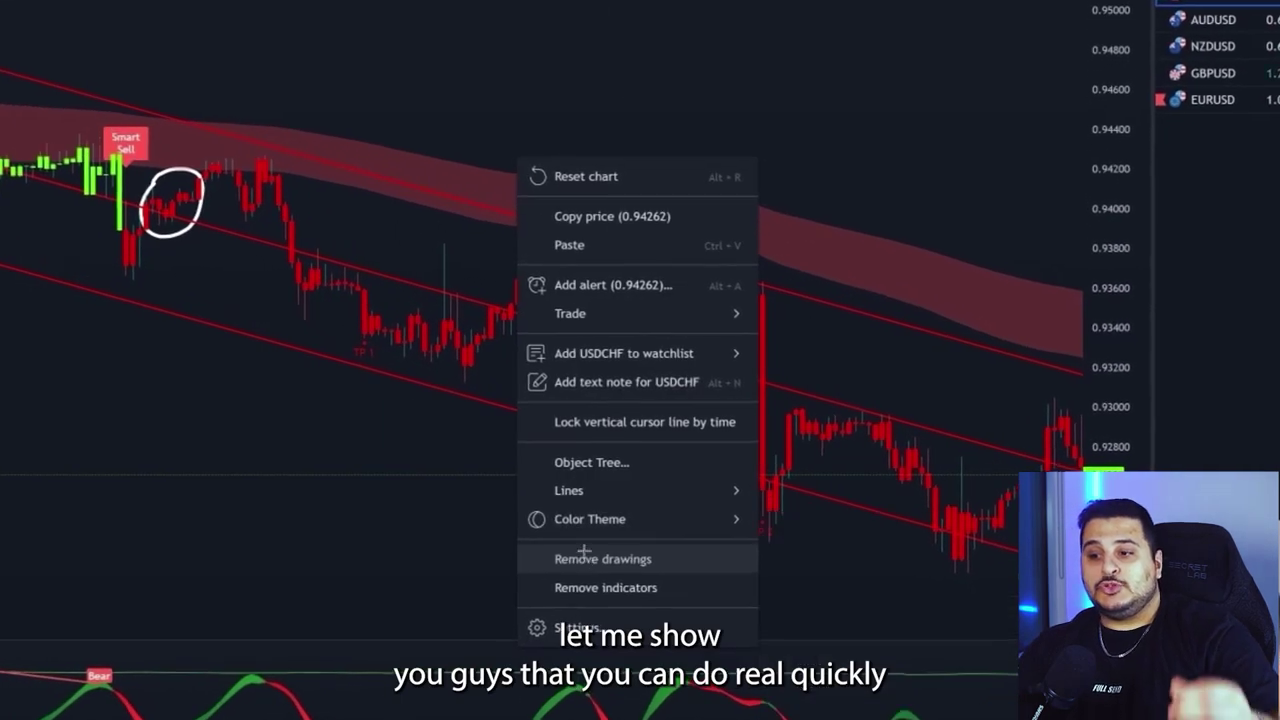
pyautogui.click(584, 550)
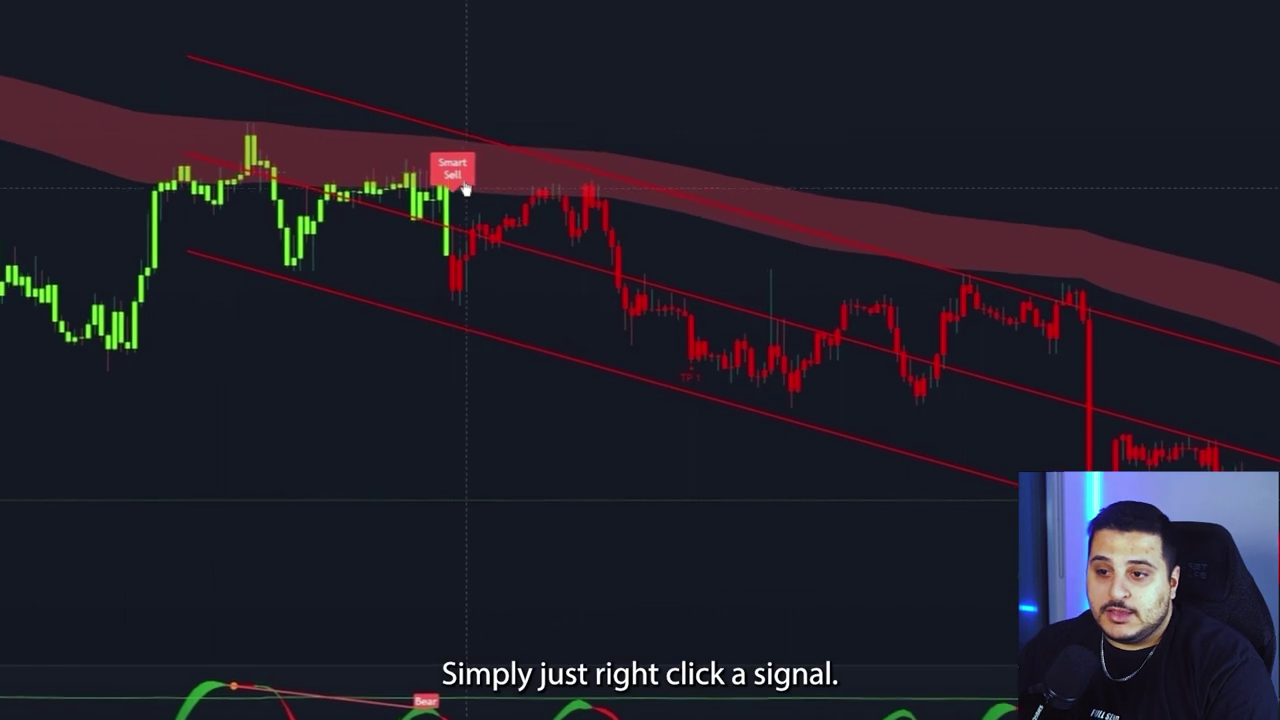
# Start an alert on the Elite Algo Premium indicator with the condition Any signal Buy/Smart Buy or Sell/Smart Sell
pyautogui.rightClick(465, 190)
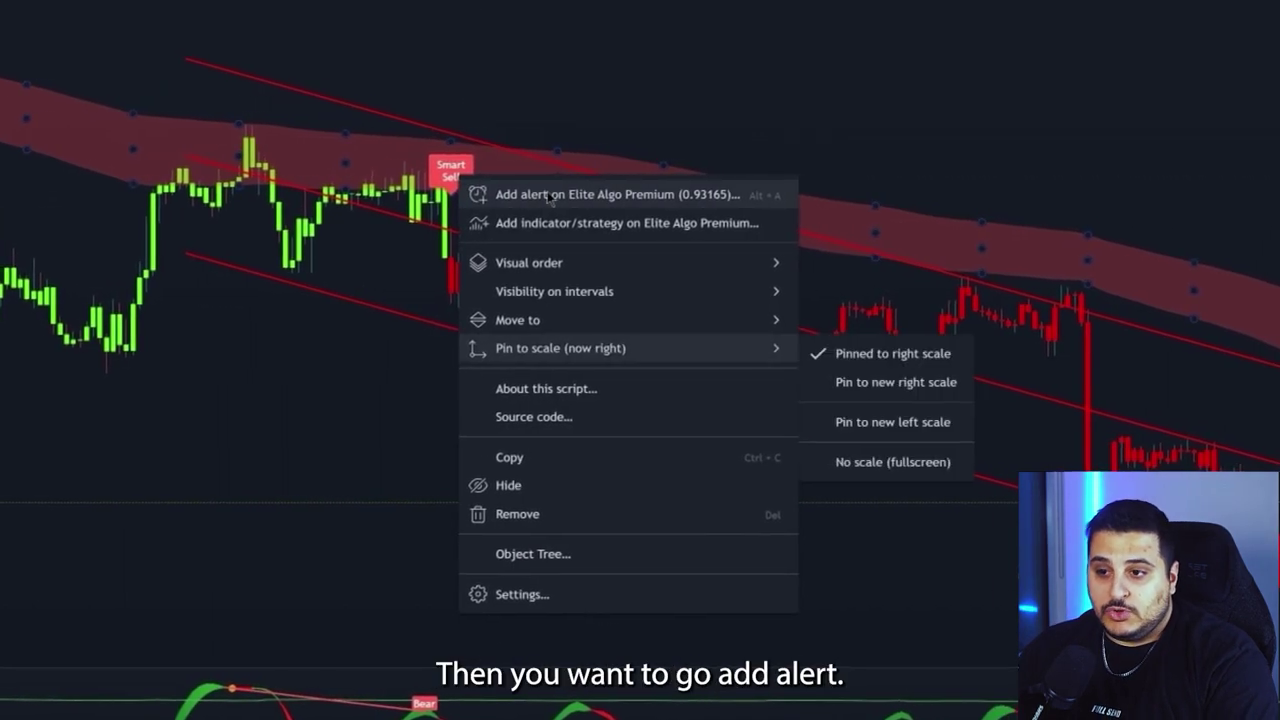
pyautogui.click(548, 194)
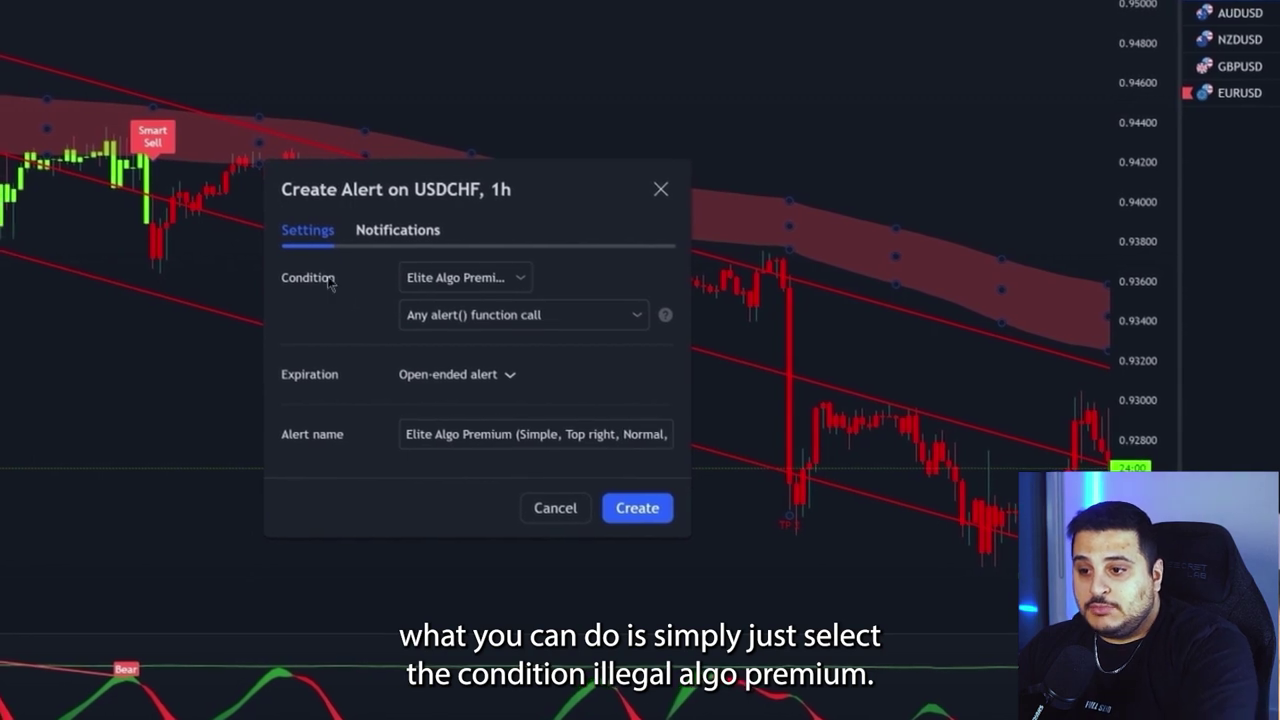
pyautogui.click(450, 281)
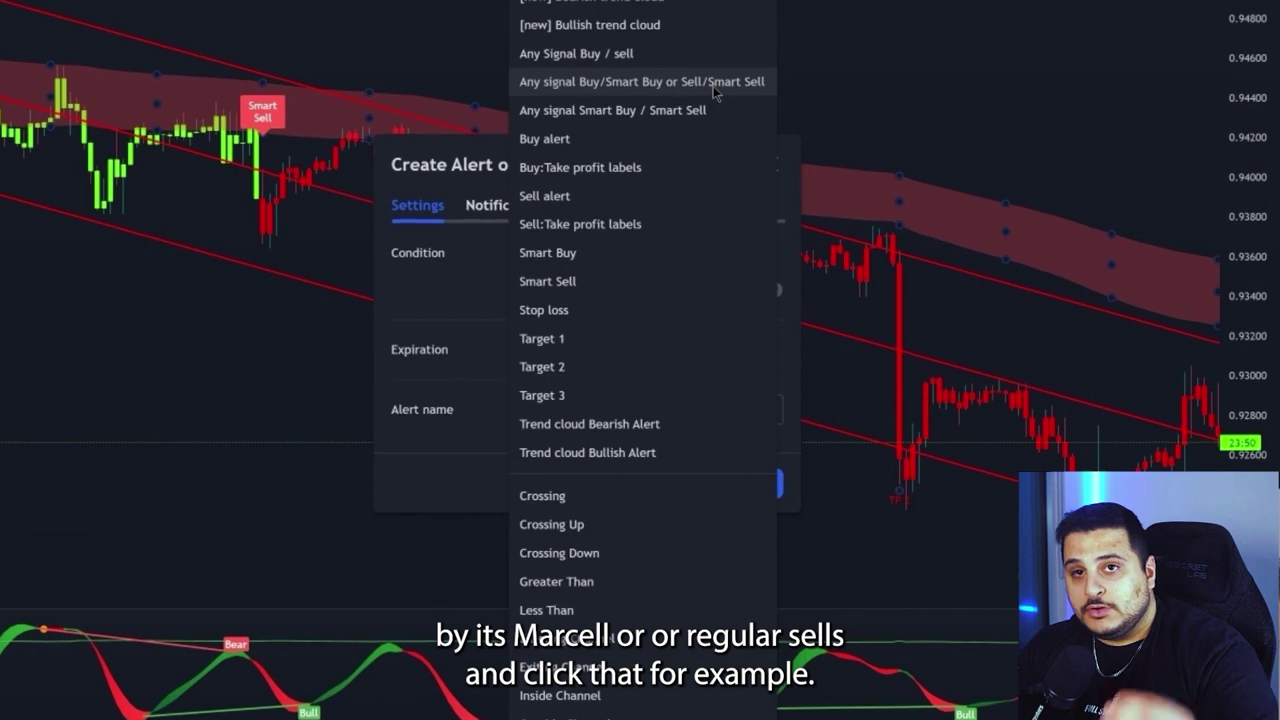
pyautogui.click(712, 85)
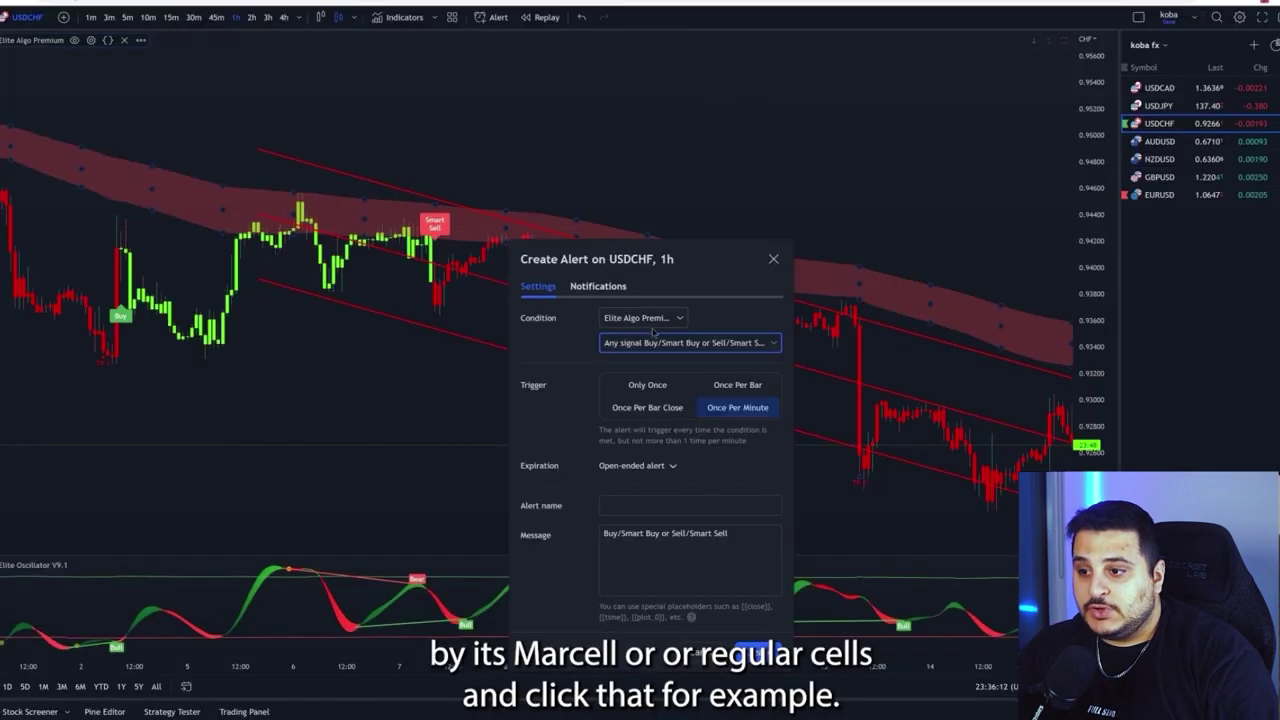
# Set the alert's trigger to Once Per Bar and keep its expiration as an open-ended alert
pyautogui.click(738, 388)
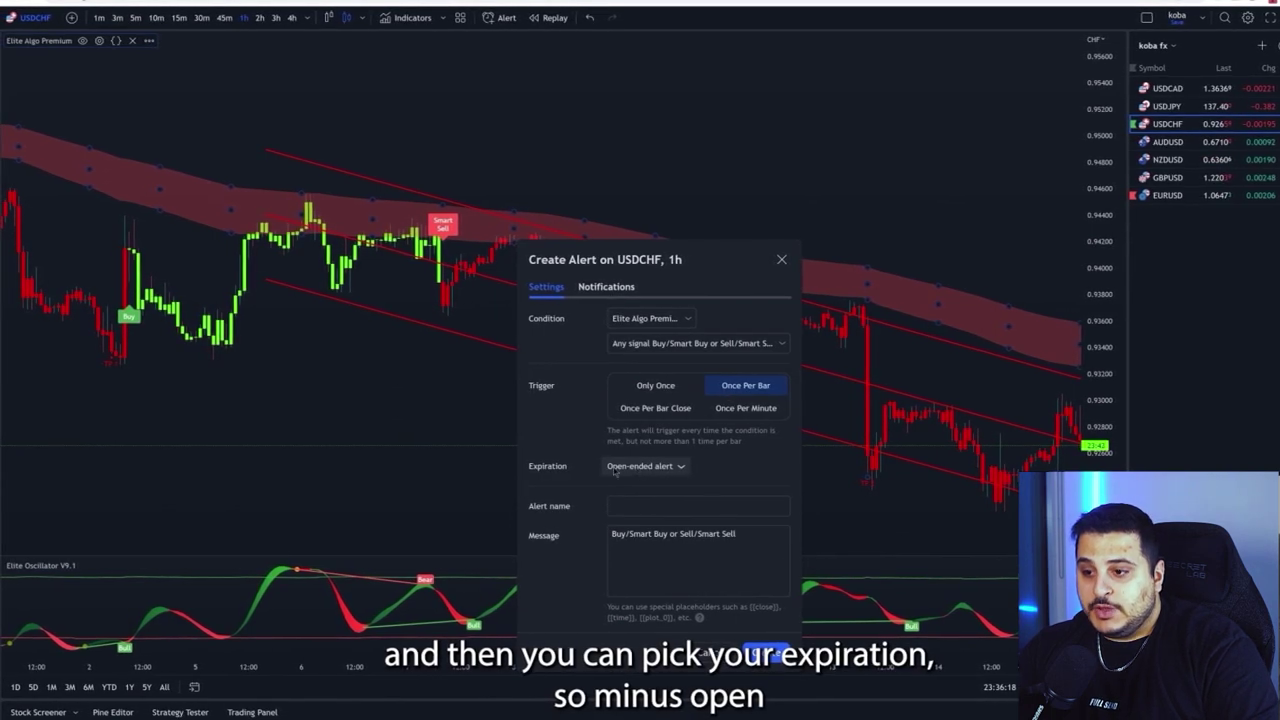
pyautogui.click(670, 466)
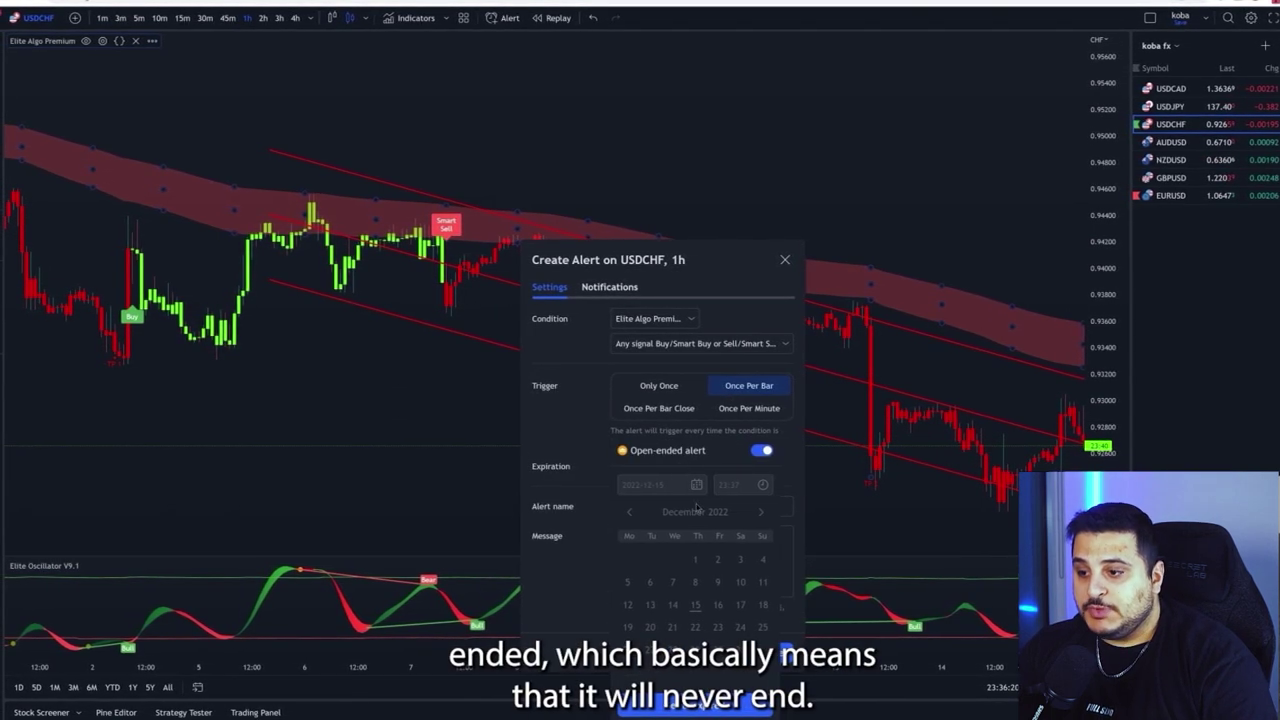
pyautogui.click(578, 432)
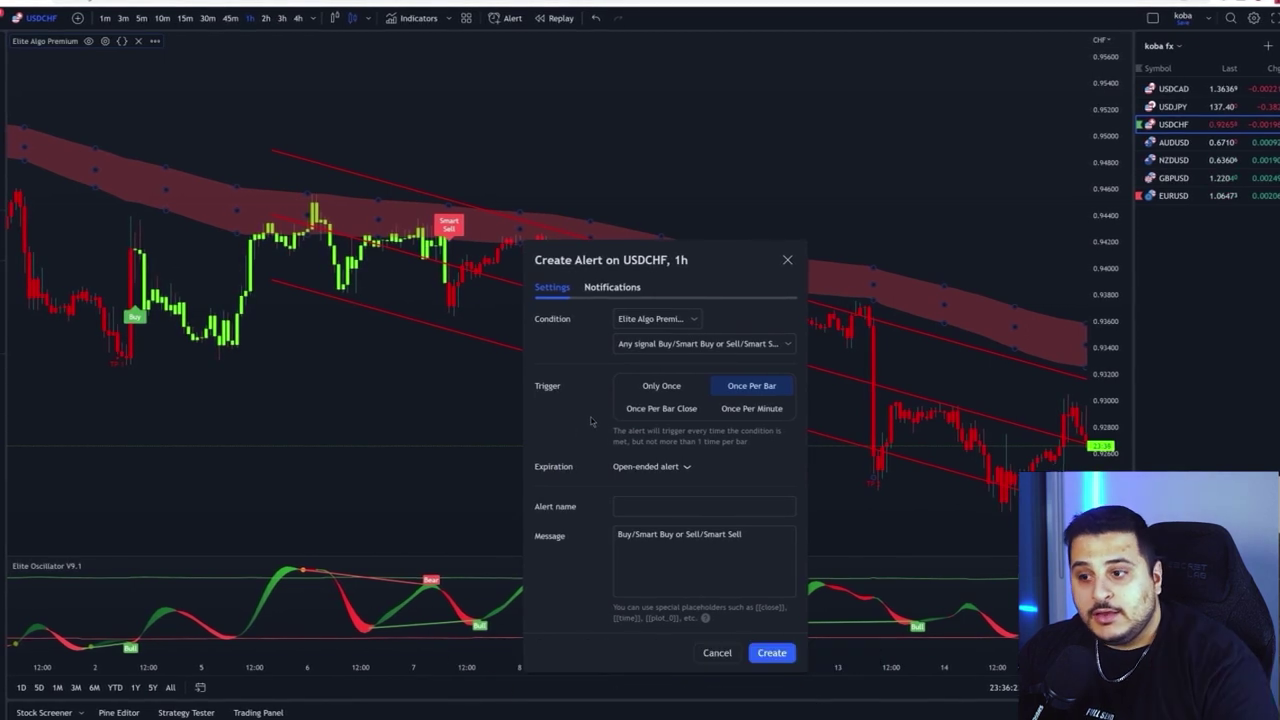
# Review the alert's notification options and select the whole text of its message
pyautogui.click(599, 289)
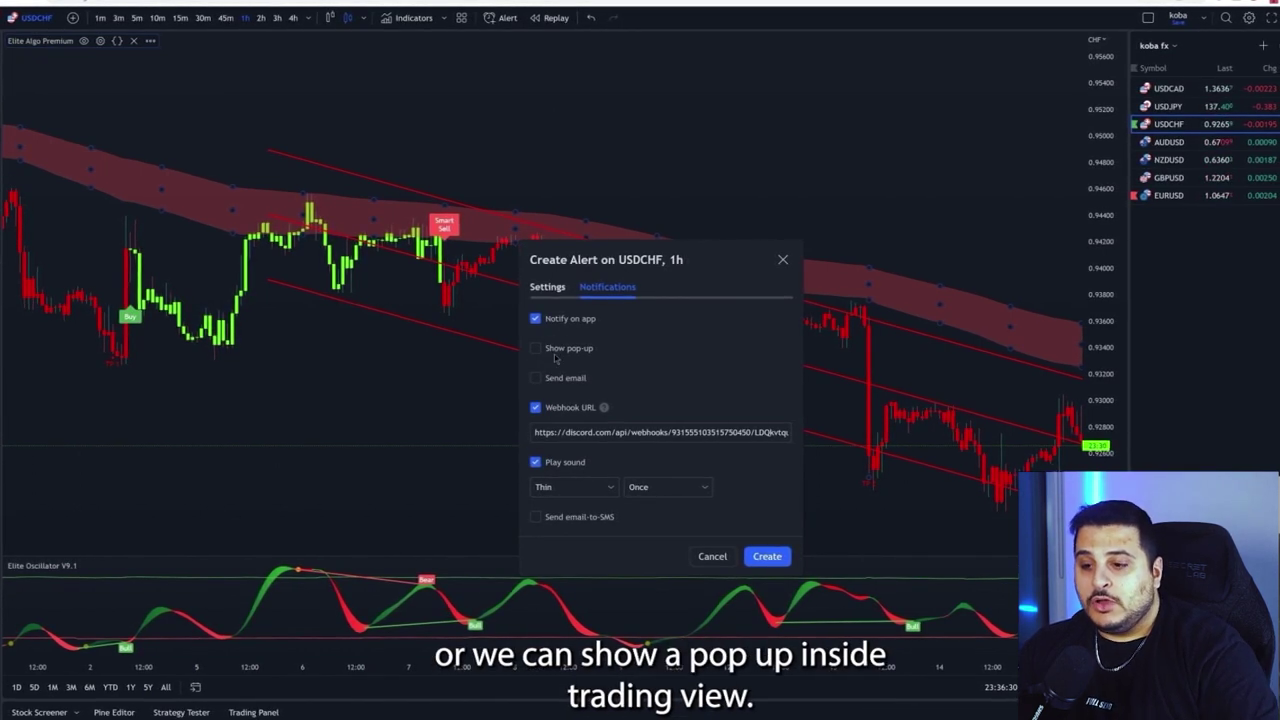
pyautogui.click(552, 288)
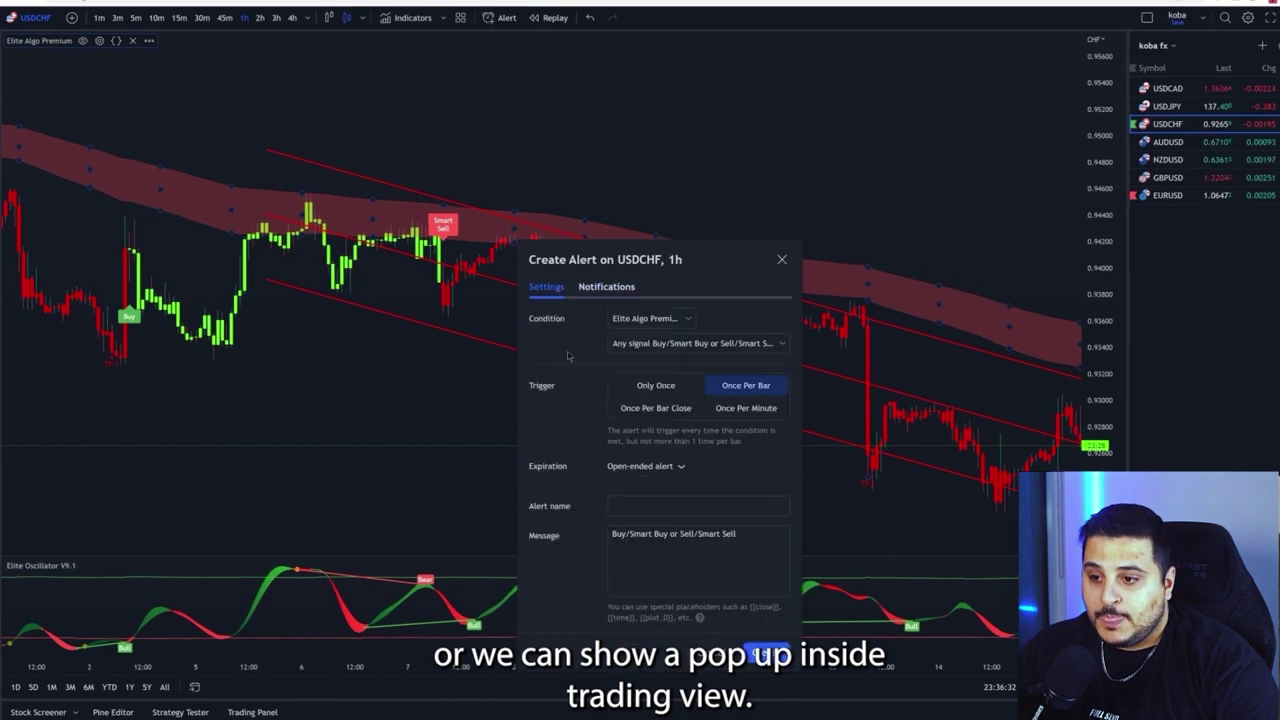
pyautogui.moveTo(718, 545); pyautogui.dragTo(604, 541)
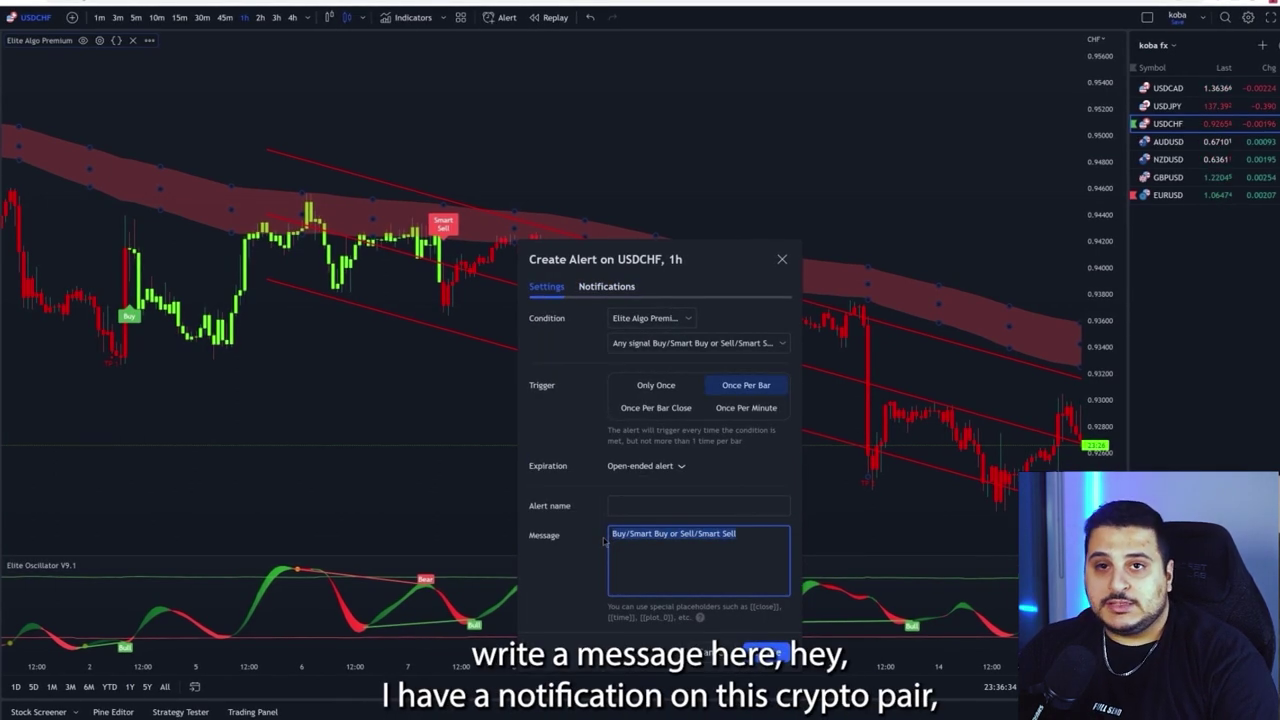
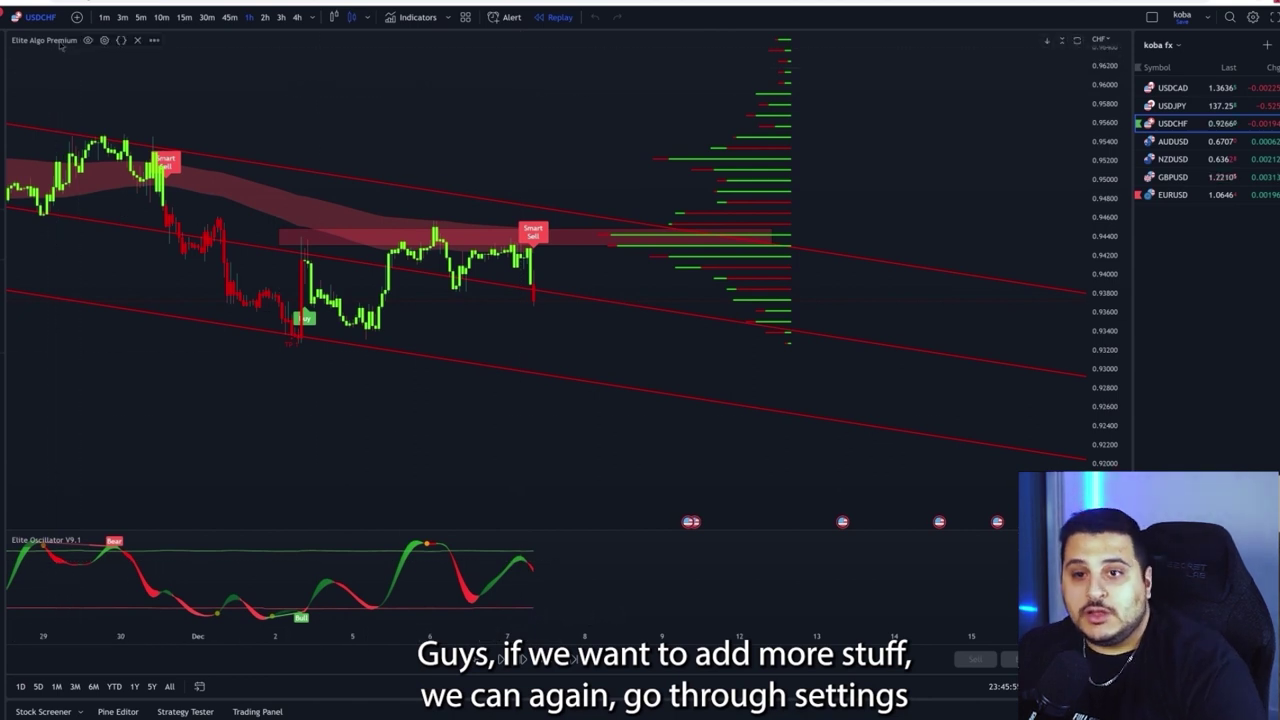
# Enable the dashboard and the take profit/stop-loss areas in the Elite Algo Premium indicator settings
pyautogui.click(104, 40)
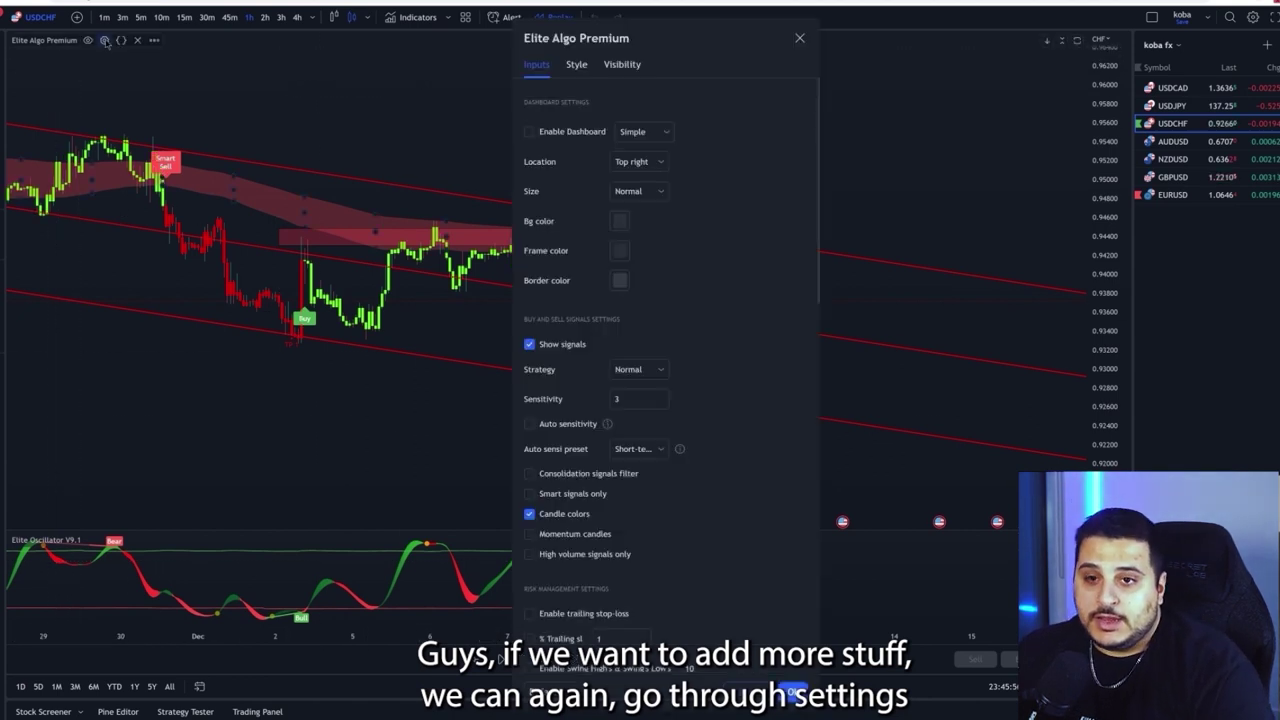
pyautogui.click(566, 132)
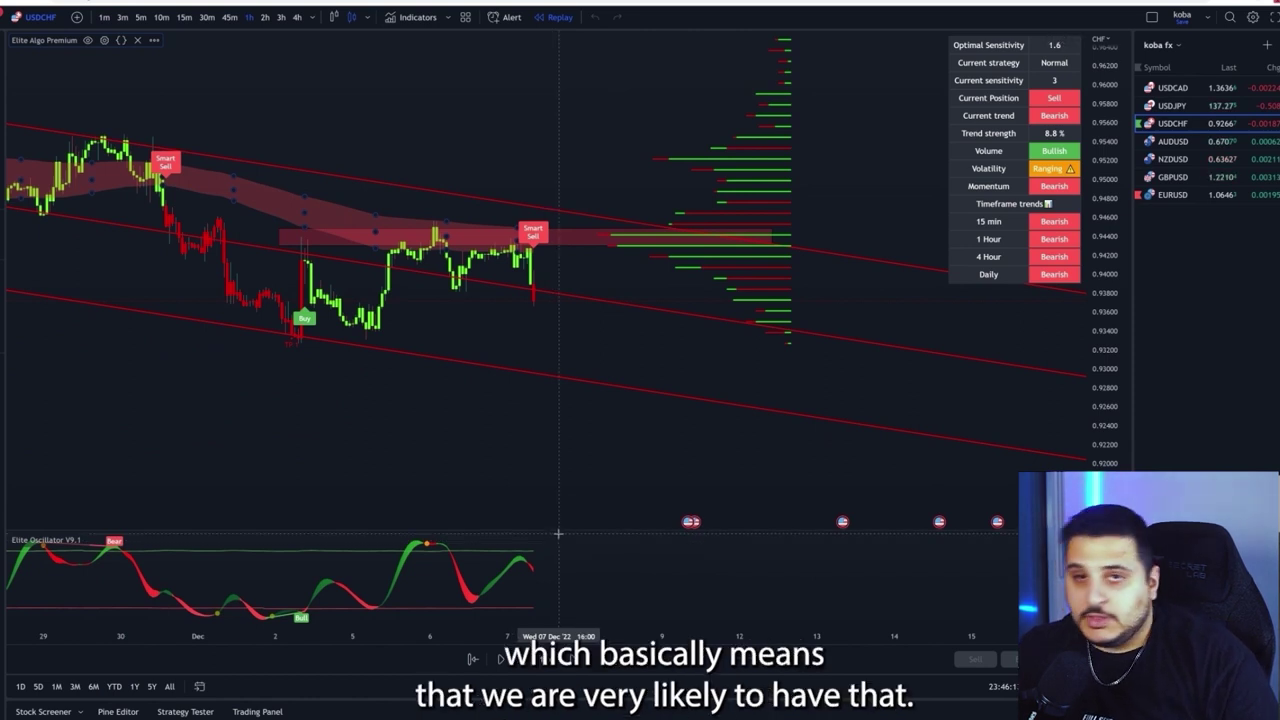
pyautogui.click(104, 40)
pyautogui.scroll(-5, 610, 391)
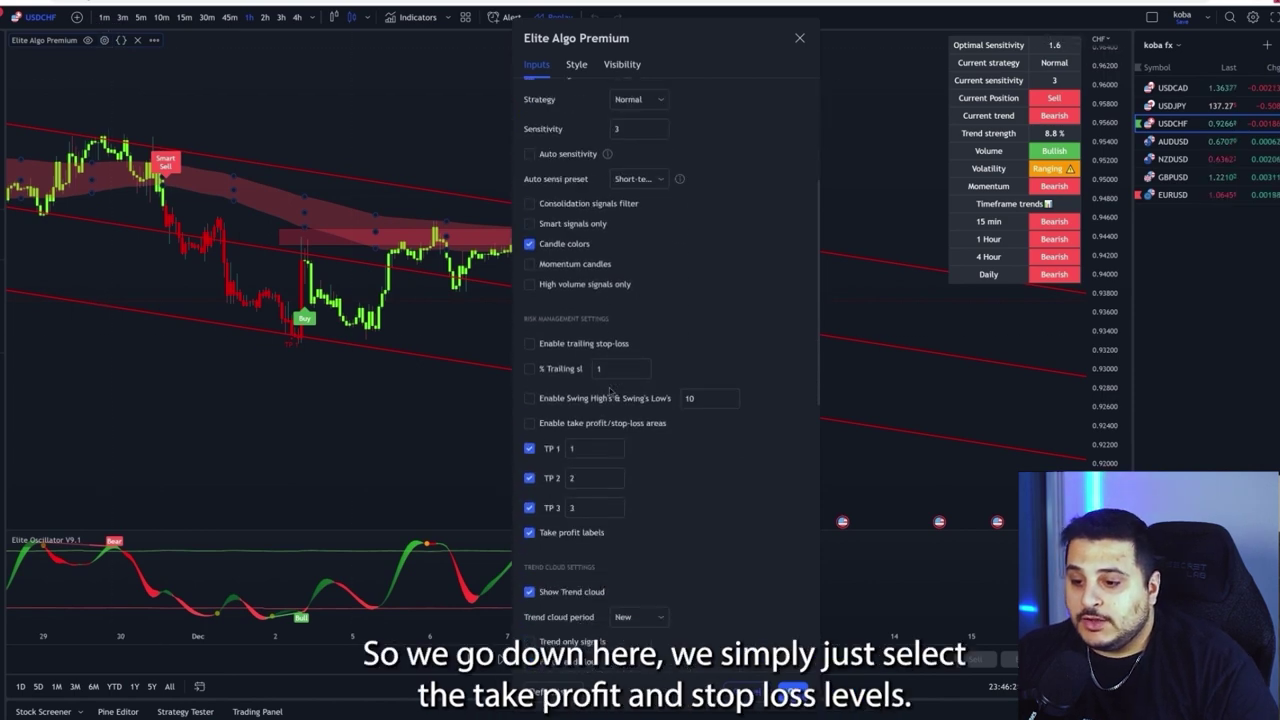
pyautogui.scroll(-5, 575, 430)
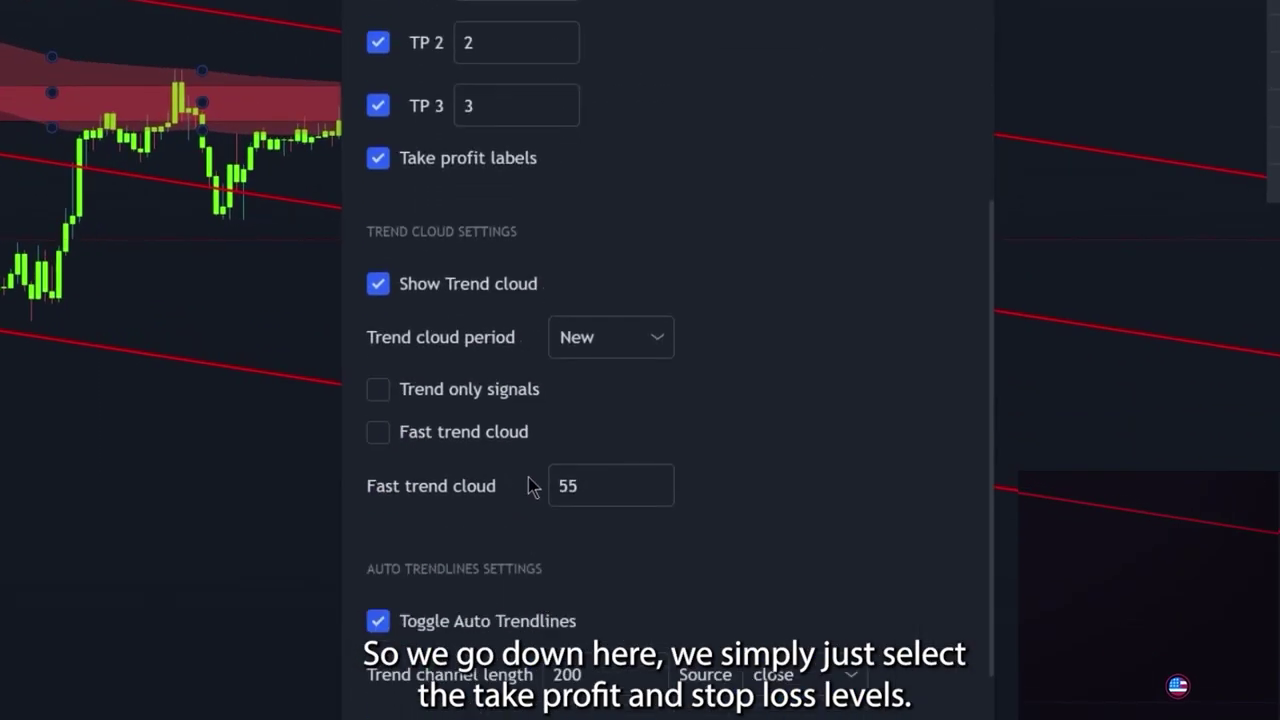
pyautogui.scroll(5, 560, 430)
pyautogui.scroll(-2, 550, 538)
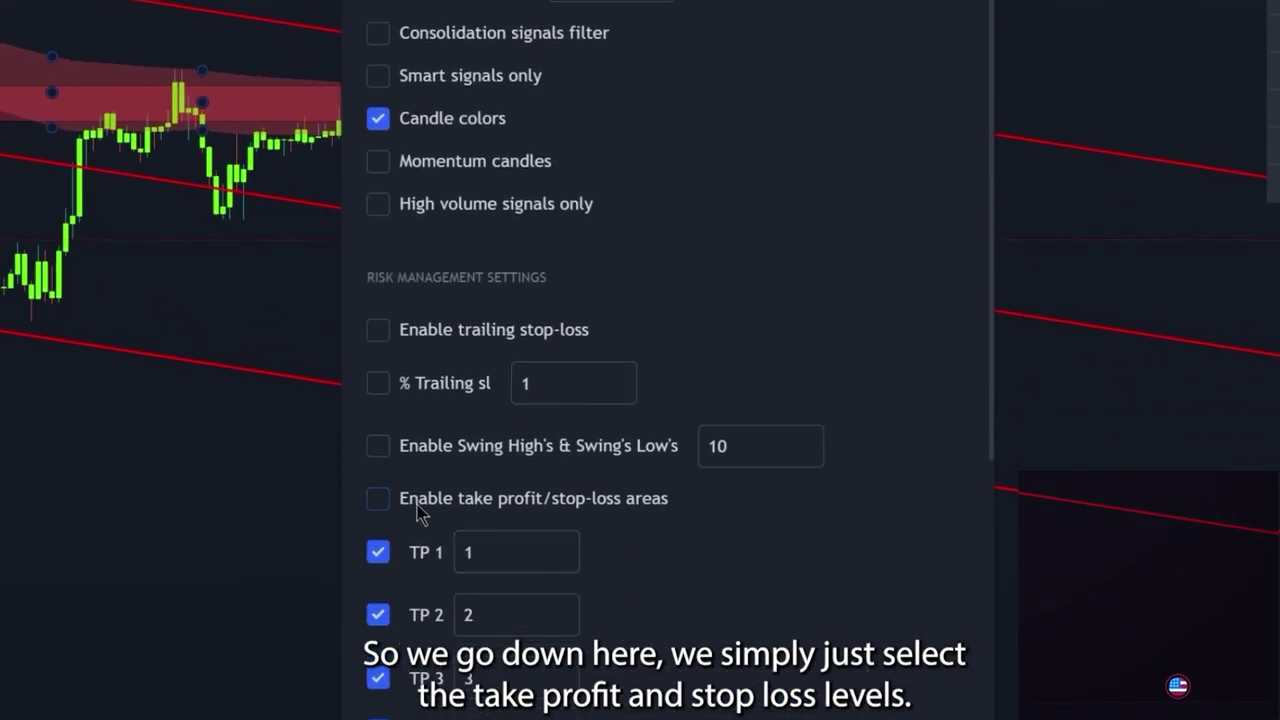
pyautogui.click(379, 497)
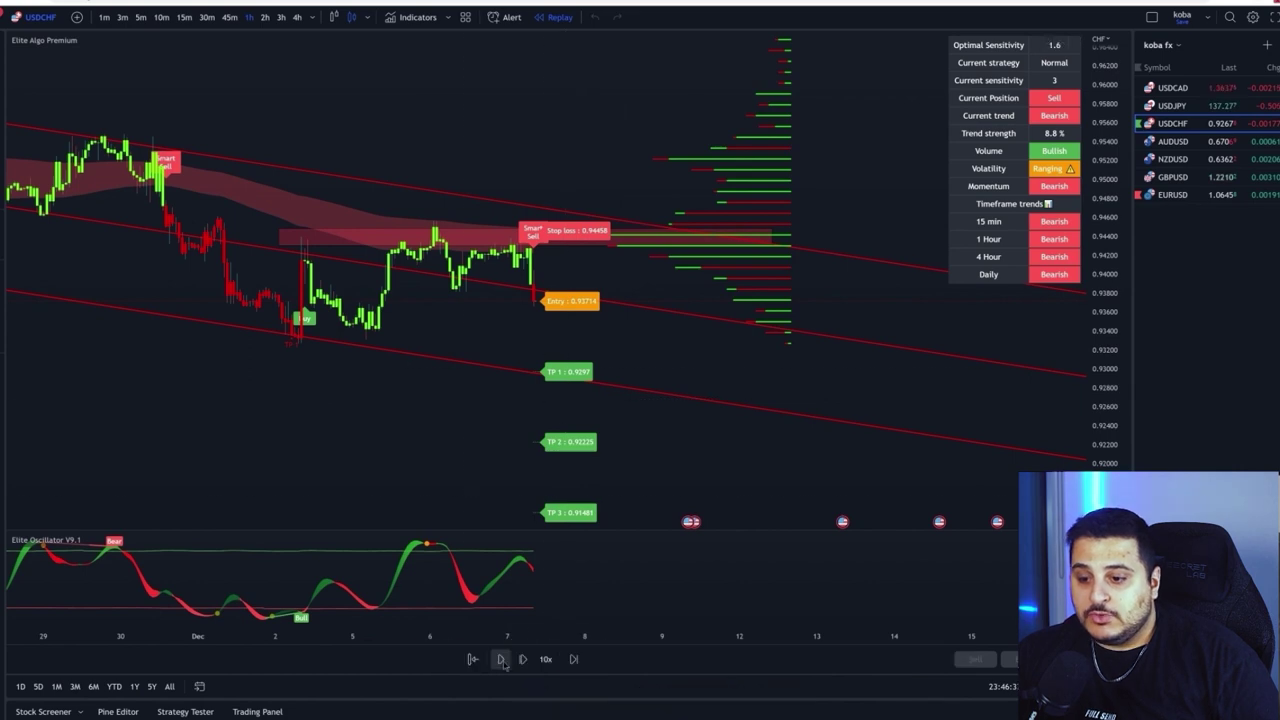
# Play the USDCHF bar replay forward from the Smart Sell signal and pause it to follow the trade
pyautogui.click(500, 659)
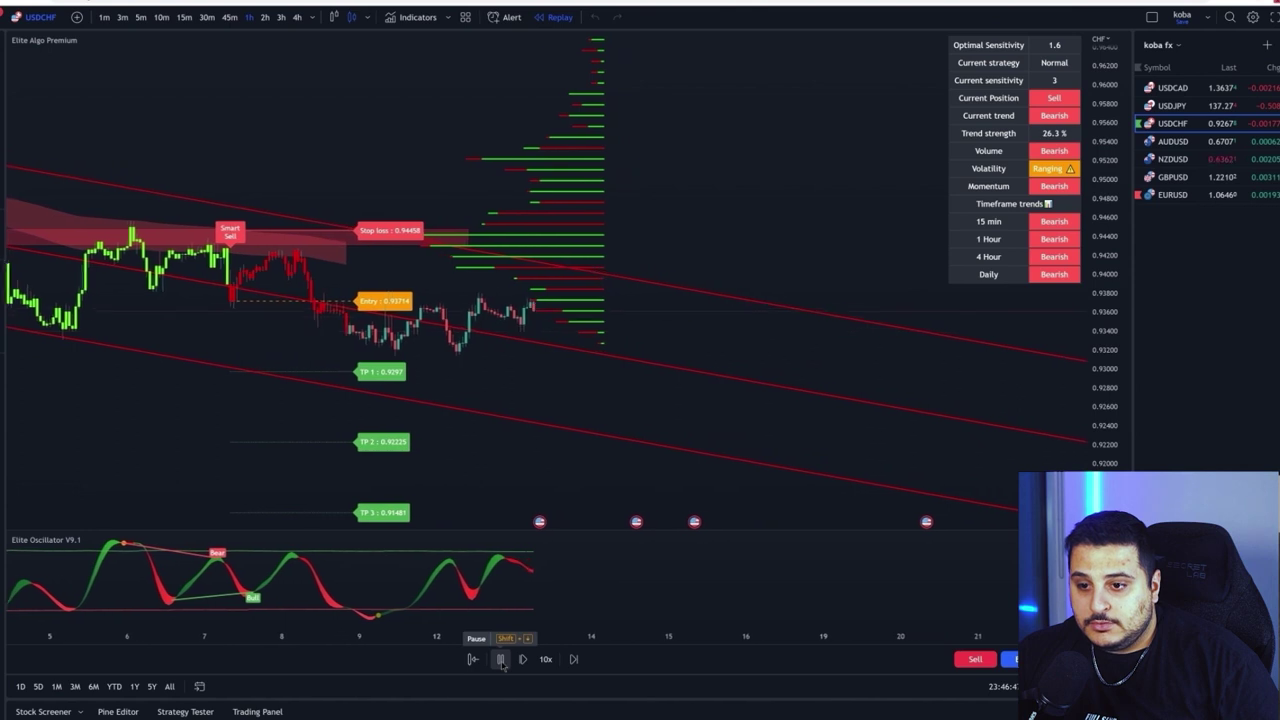
pyautogui.click(502, 663)
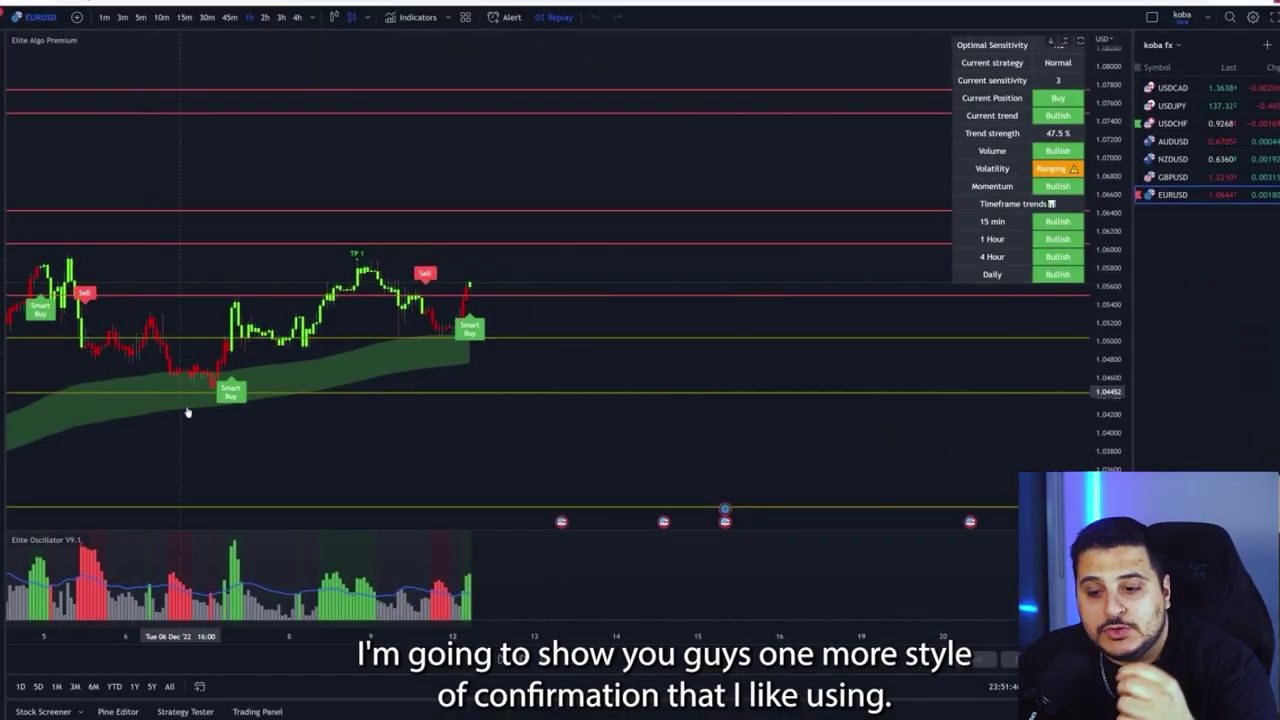
# Check the Elite Oscillator's strategy options and keep Elite Breakout Filter as the selected strategy
pyautogui.click(108, 540)
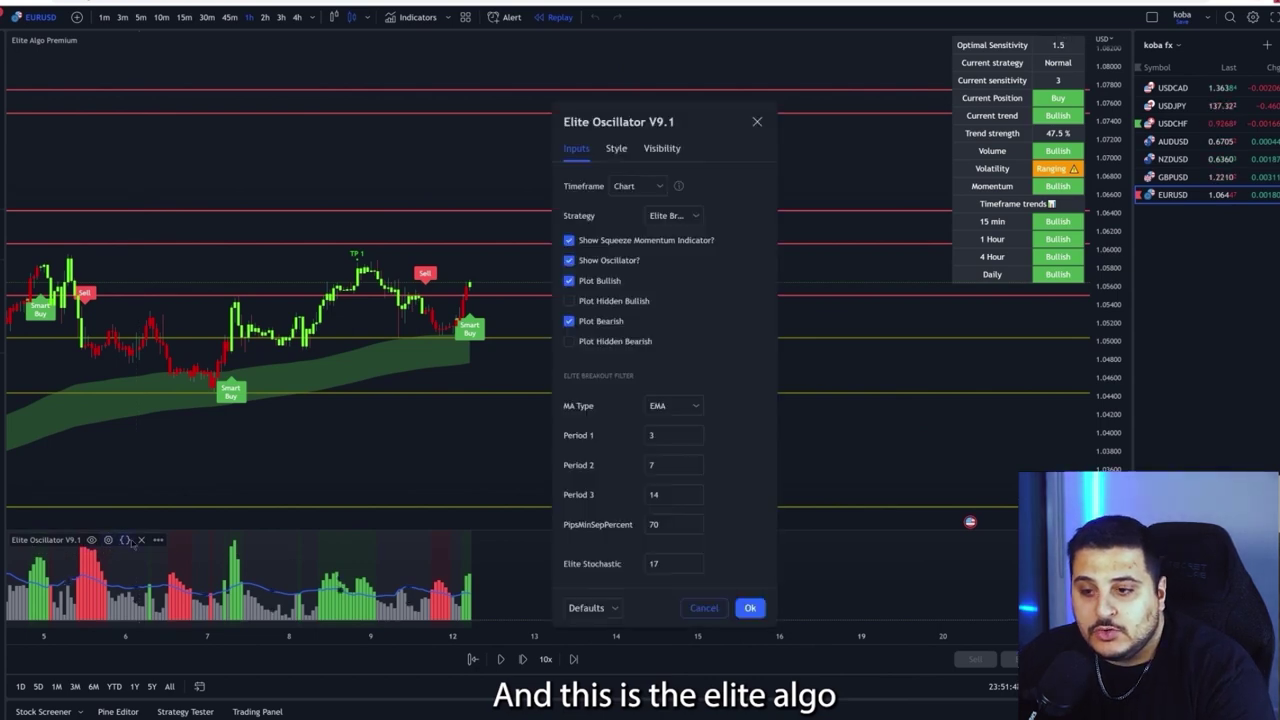
pyautogui.click(673, 215)
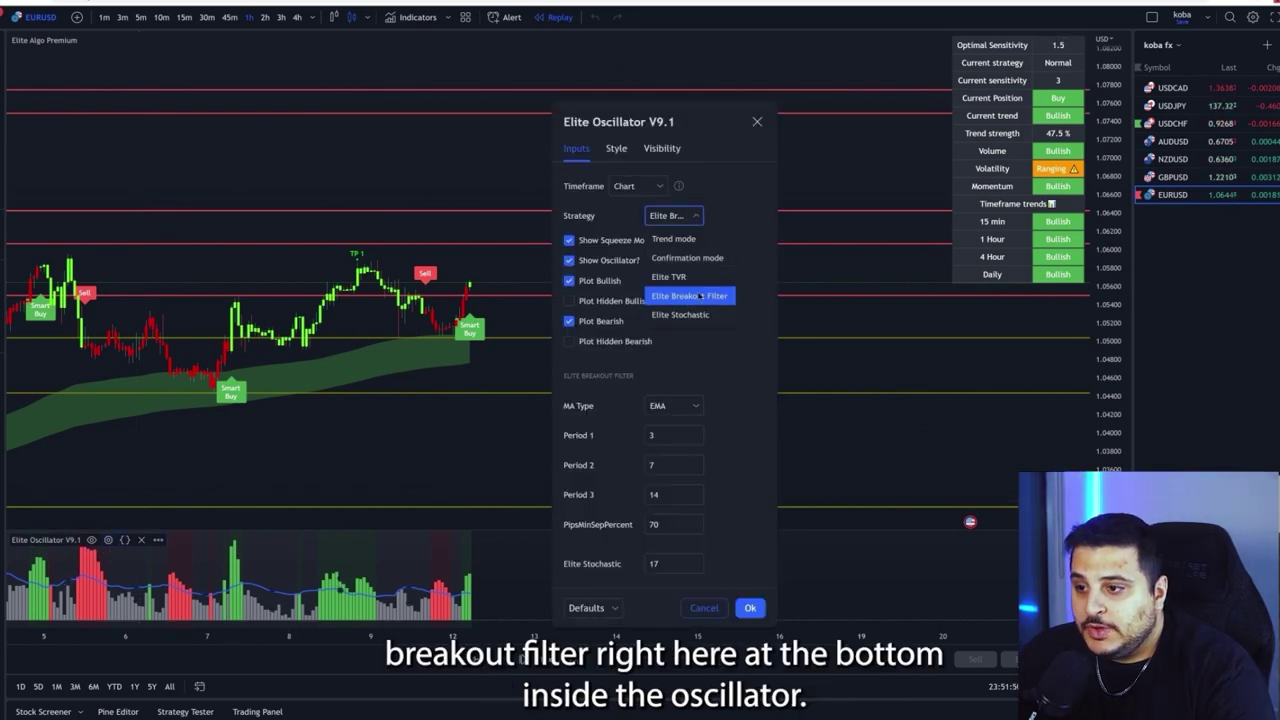
pyautogui.click(750, 608)
pyautogui.click(750, 608)
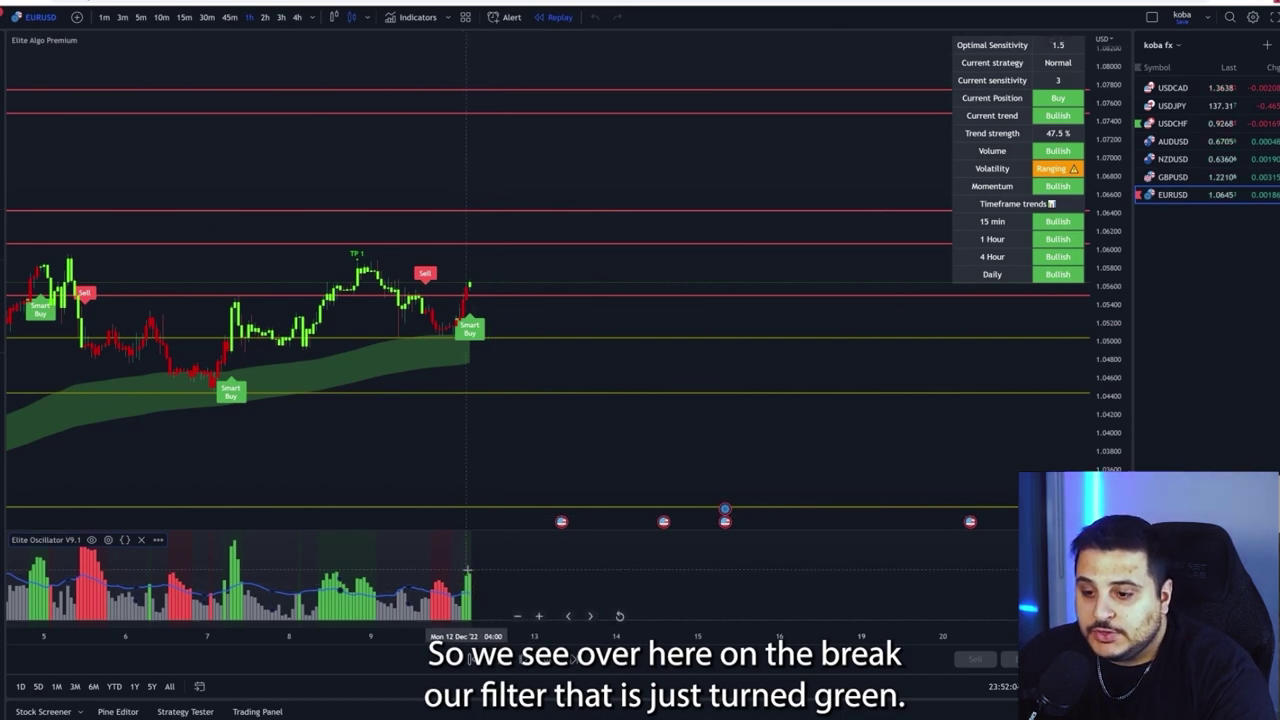
pyautogui.hotkey('shift', 'Right')
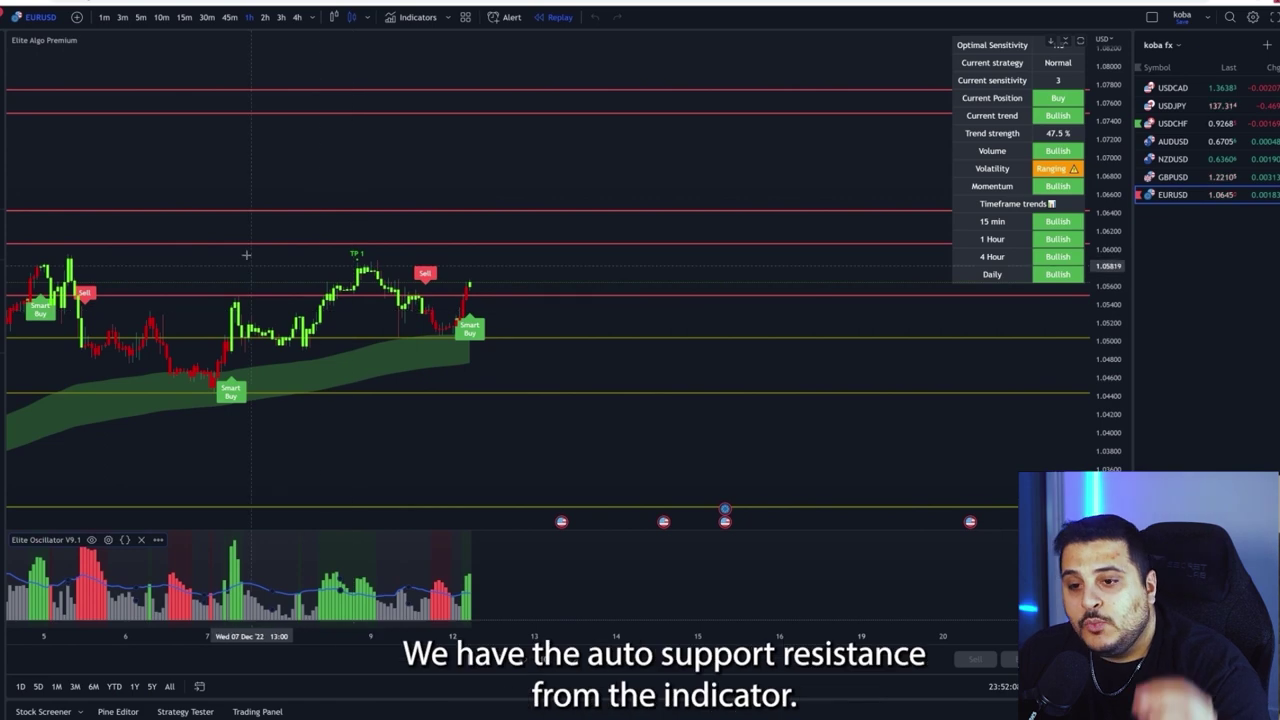
# Look through the Elite Algo Premium indicator's input settings without changing any of them
pyautogui.click(104, 40)
pyautogui.scroll(-10, 541, 454)
pyautogui.scroll(-3, 541, 455)
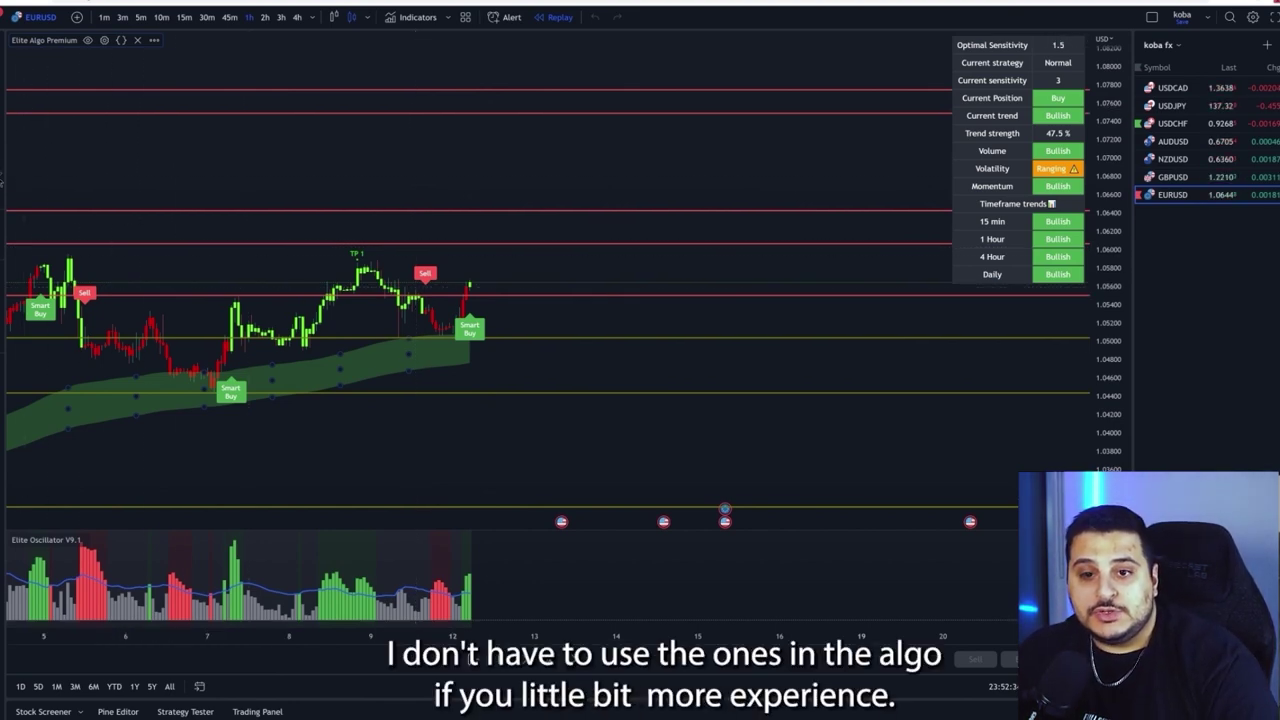
# Place a long position at the latest EURUSD candle with entry at 1.05657 and lower its stop to about 1.04782
pyautogui.click(4, 172)
pyautogui.click(45, 174)
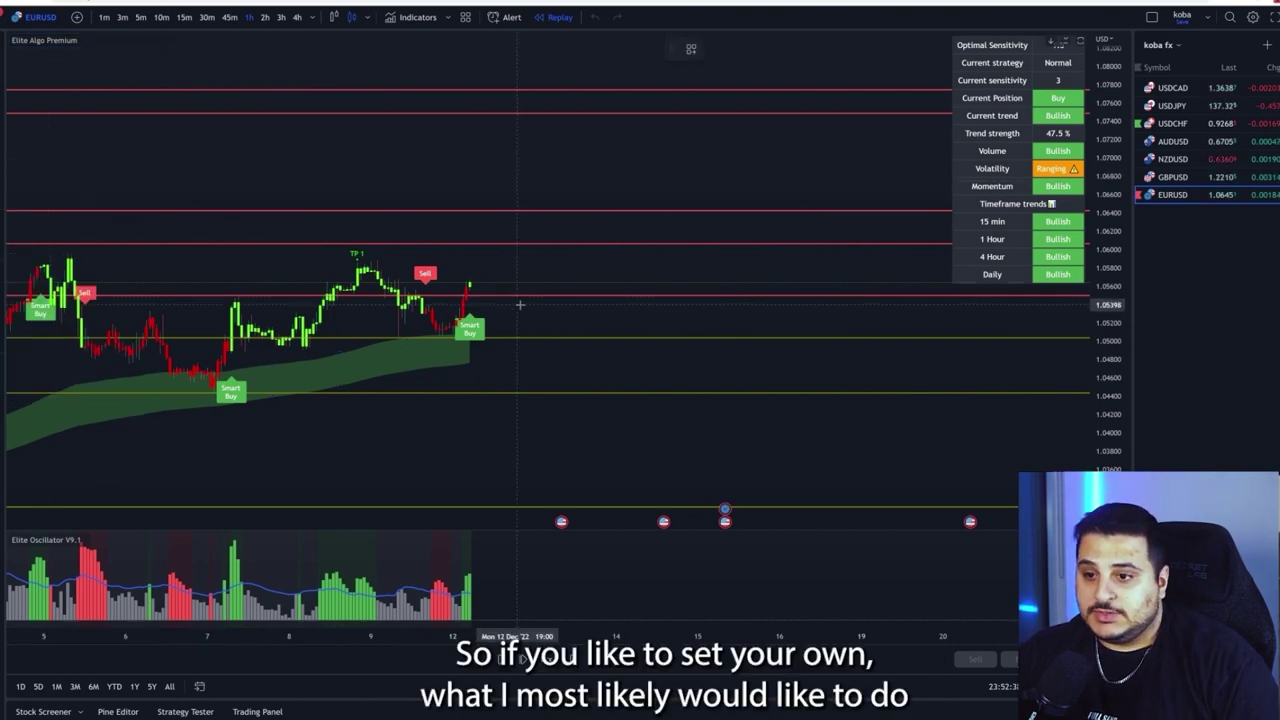
pyautogui.click(476, 281)
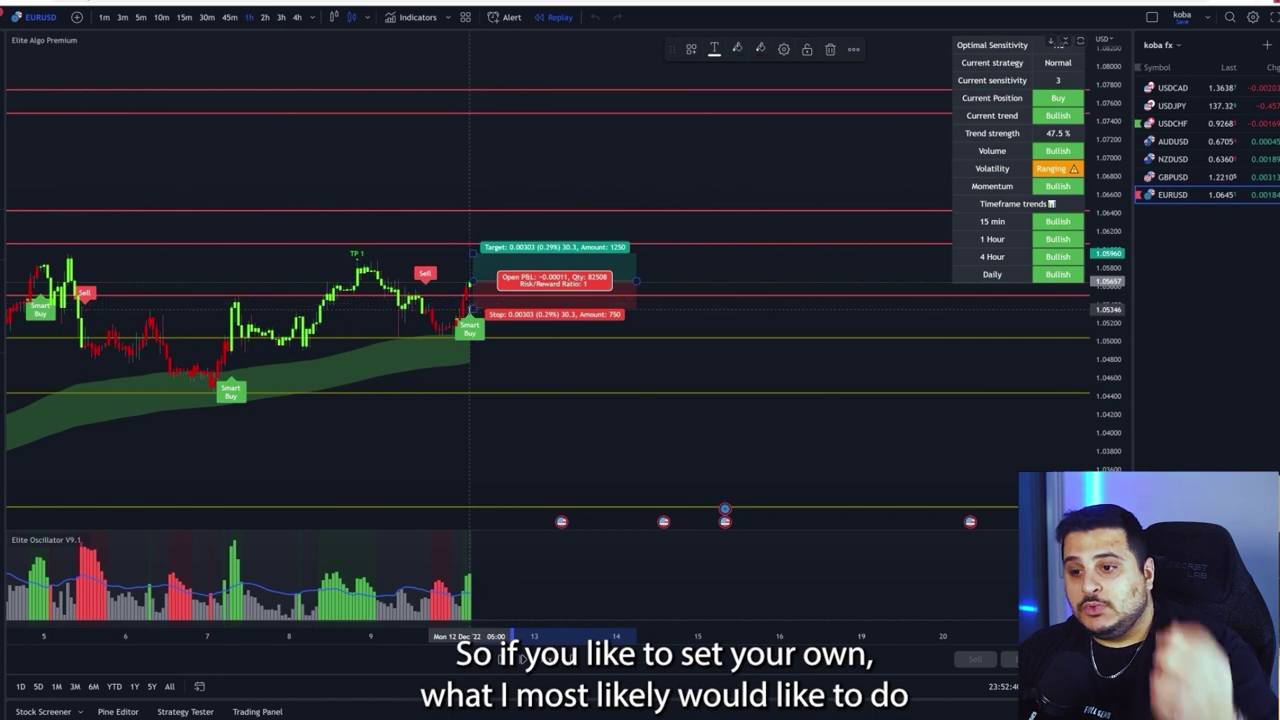
pyautogui.moveTo(472, 305); pyautogui.dragTo(465, 361)
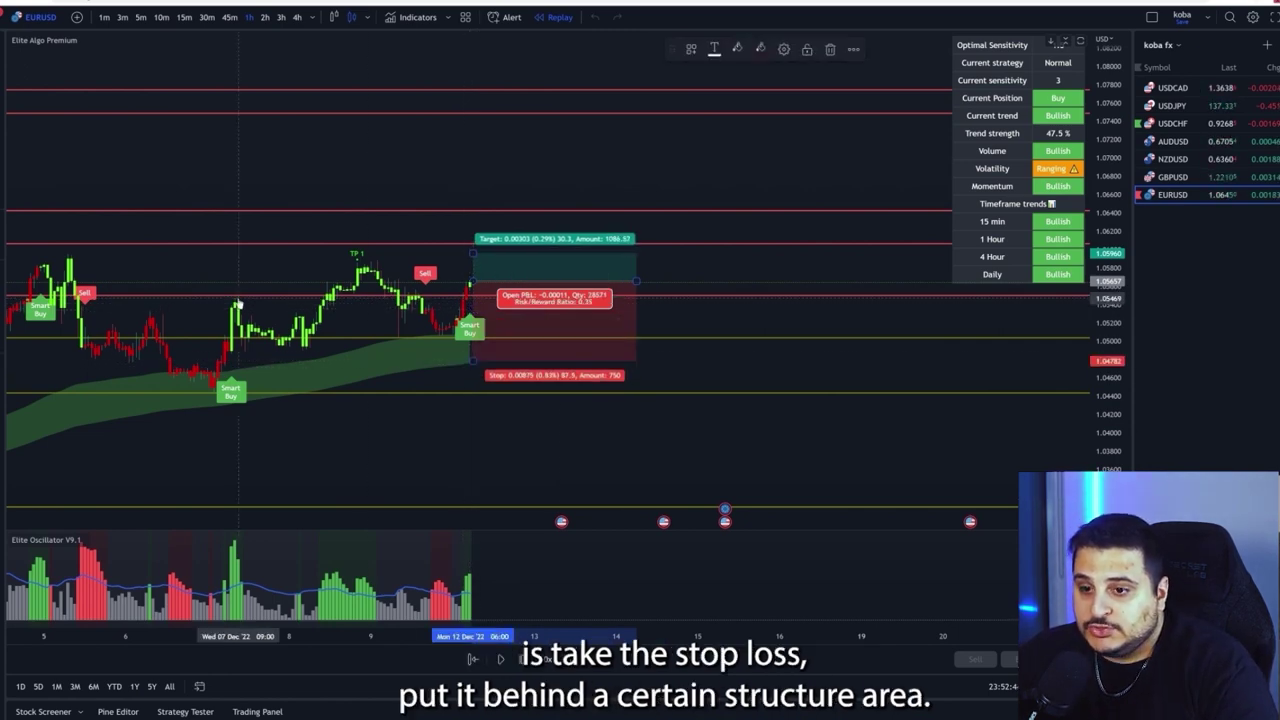
# Draw a rectangle over the price structure area from the 7 December candles past the latest Smart Buy signal
pyautogui.click(258, 336)
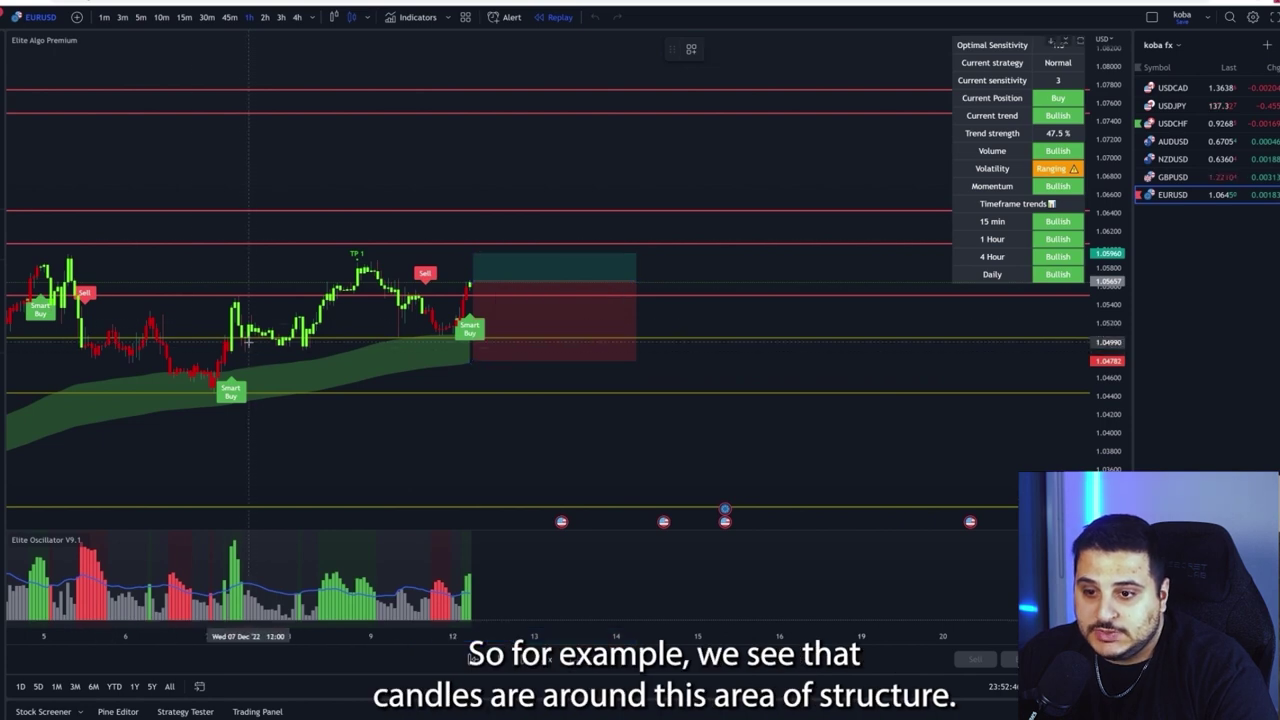
pyautogui.moveTo(235, 343); pyautogui.dragTo(565, 324)
pyautogui.click(500, 394)
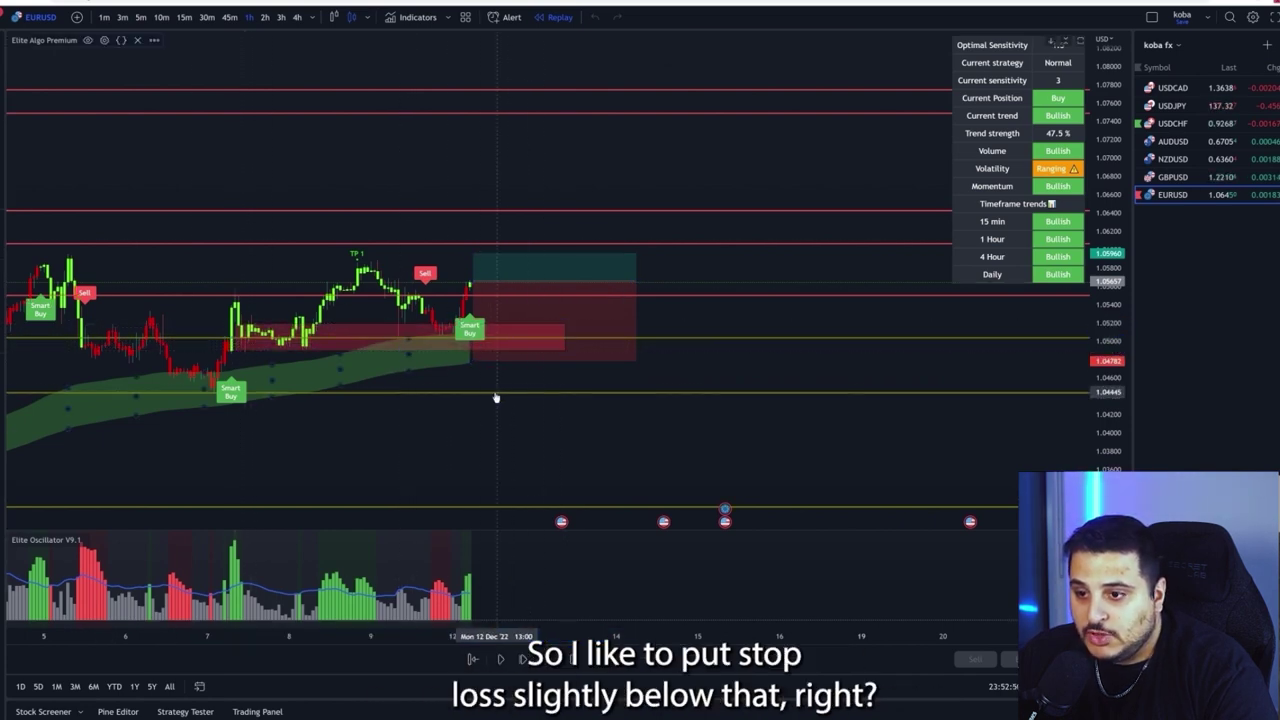
# Move the long position's stop to about 1.04730 below the structure rectangle and raise its target to about 1.07466 at the upper resistance line
pyautogui.click(461, 362)
pyautogui.moveTo(639, 360); pyautogui.dragTo(639, 366)
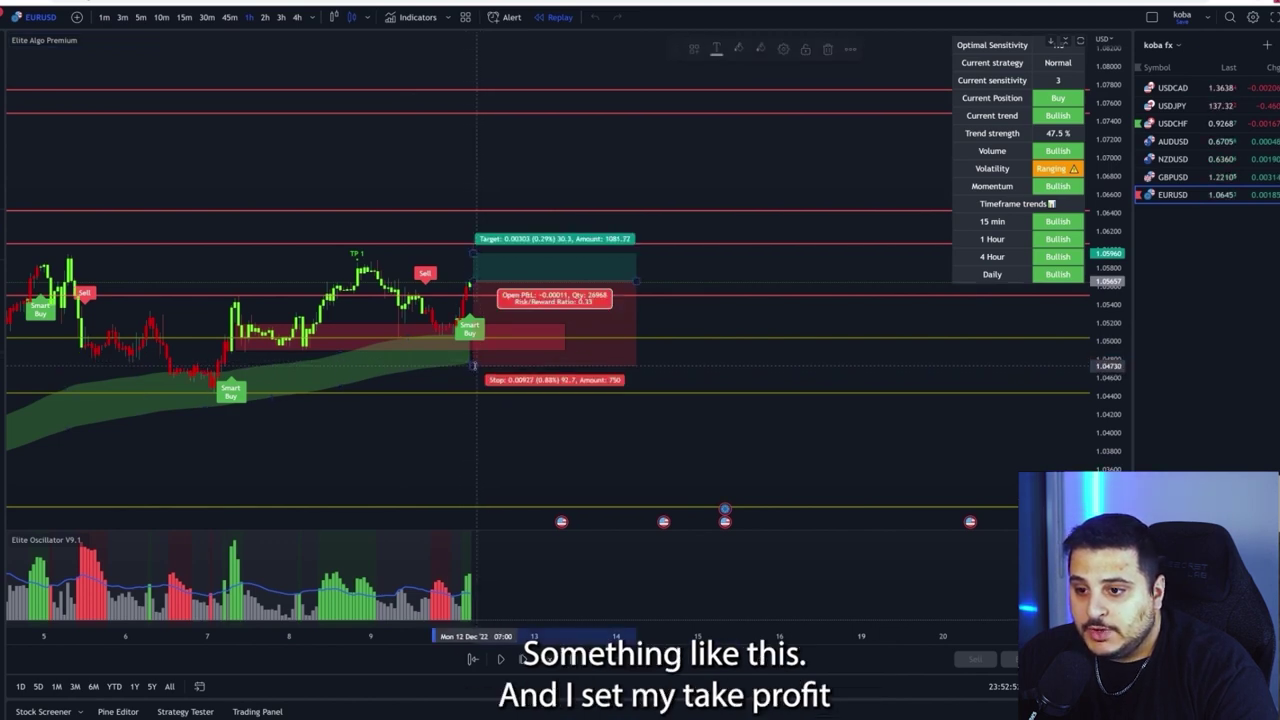
pyautogui.moveTo(476, 252); pyautogui.dragTo(513, 113)
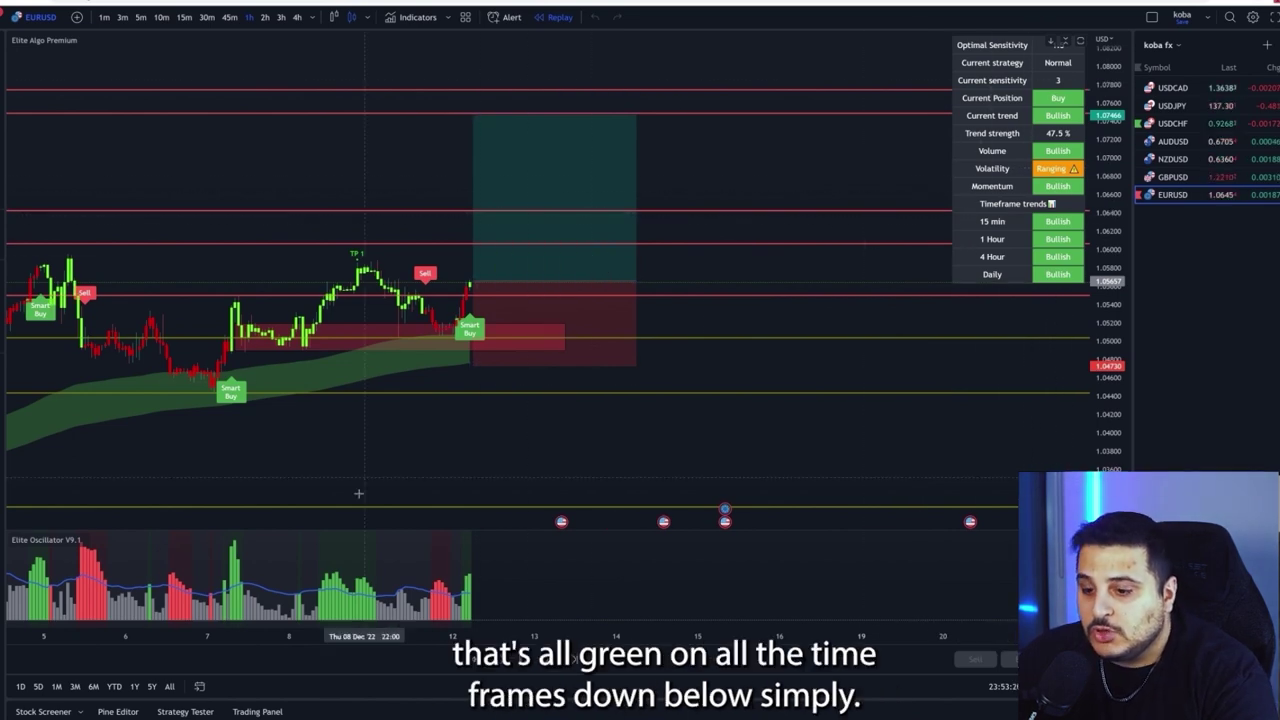
# Play the EURUSD bar replay in stages to follow the long trade, pausing after the take-profit 2 label
pyautogui.click(500, 659)
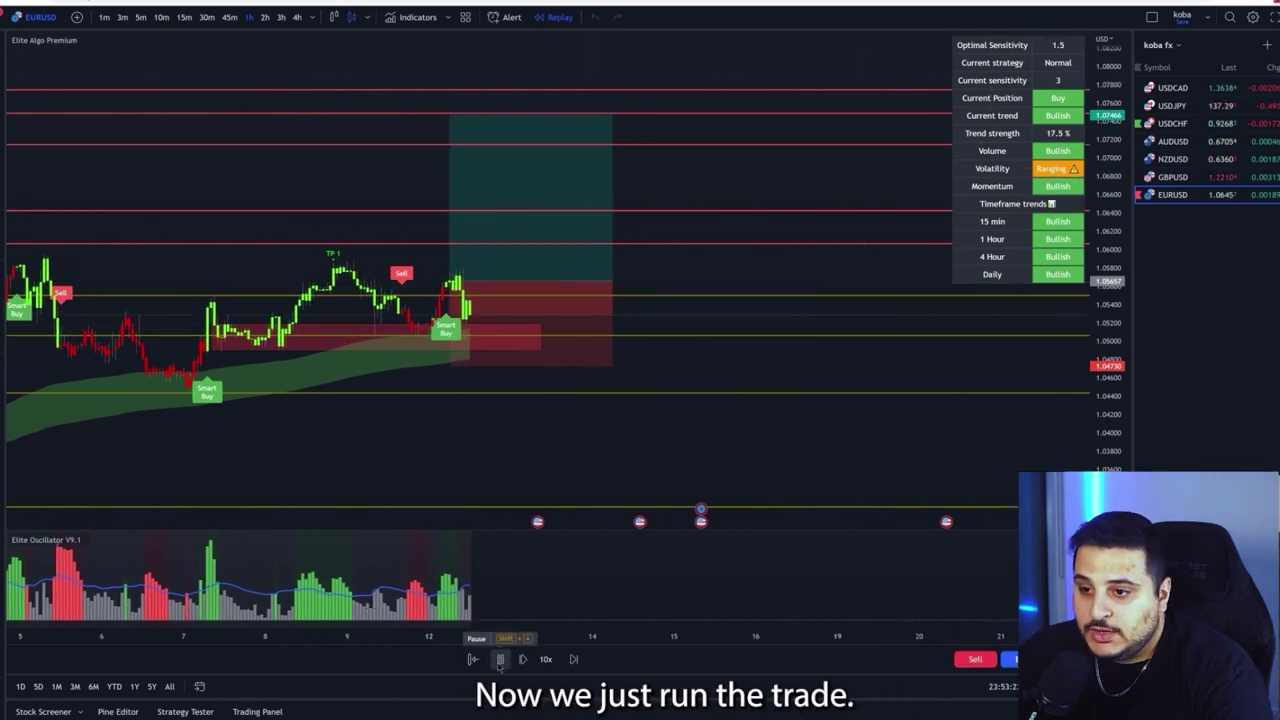
pyautogui.click(500, 659)
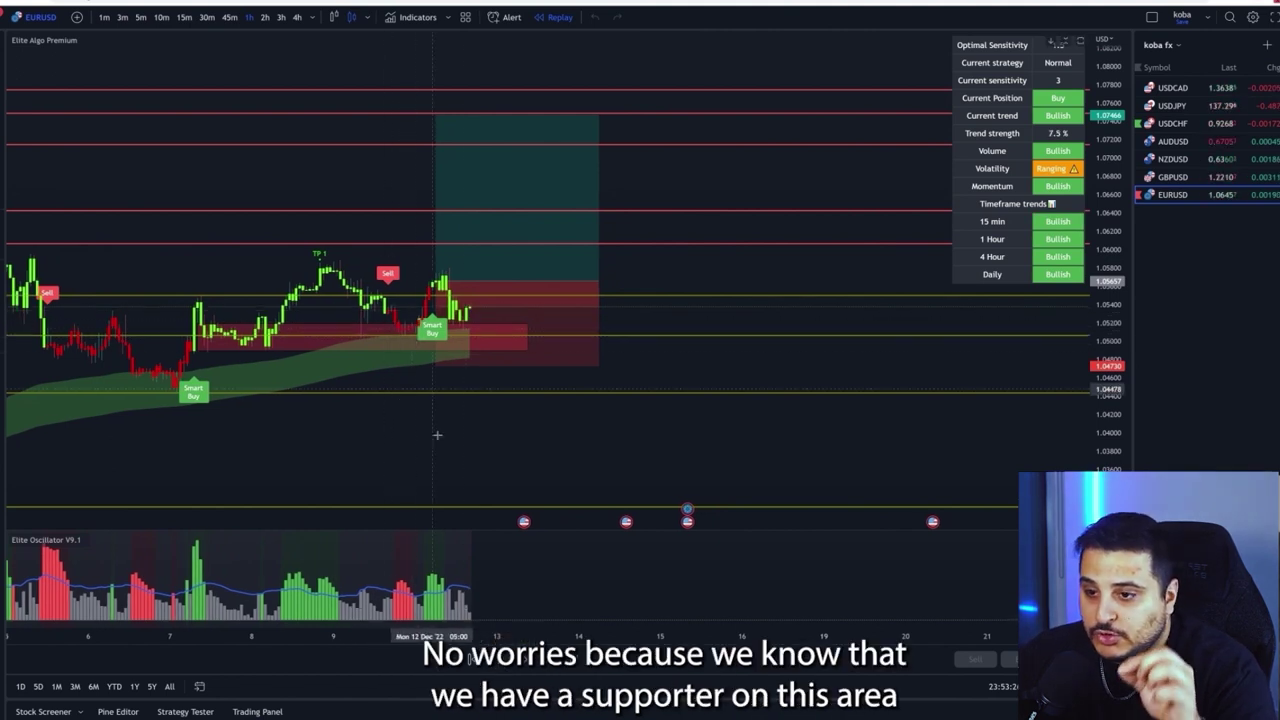
pyautogui.click(476, 659)
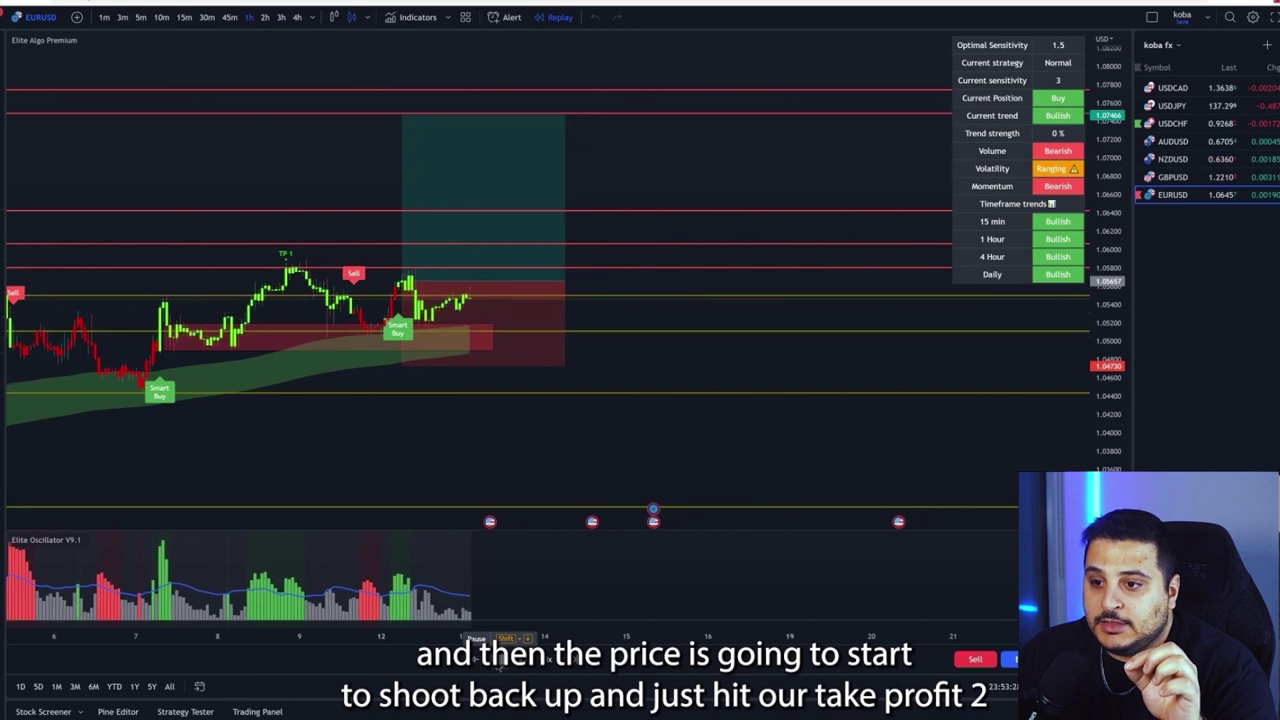
pyautogui.click(476, 659)
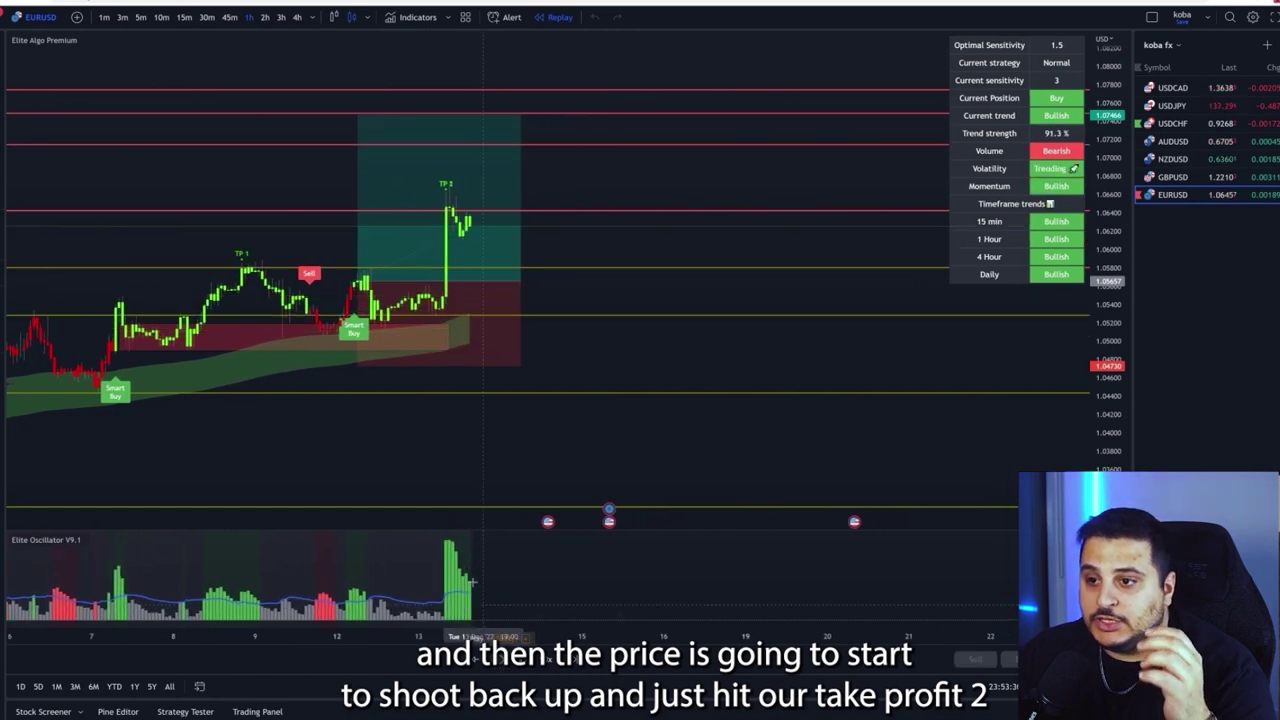
pyautogui.moveTo(445, 210)
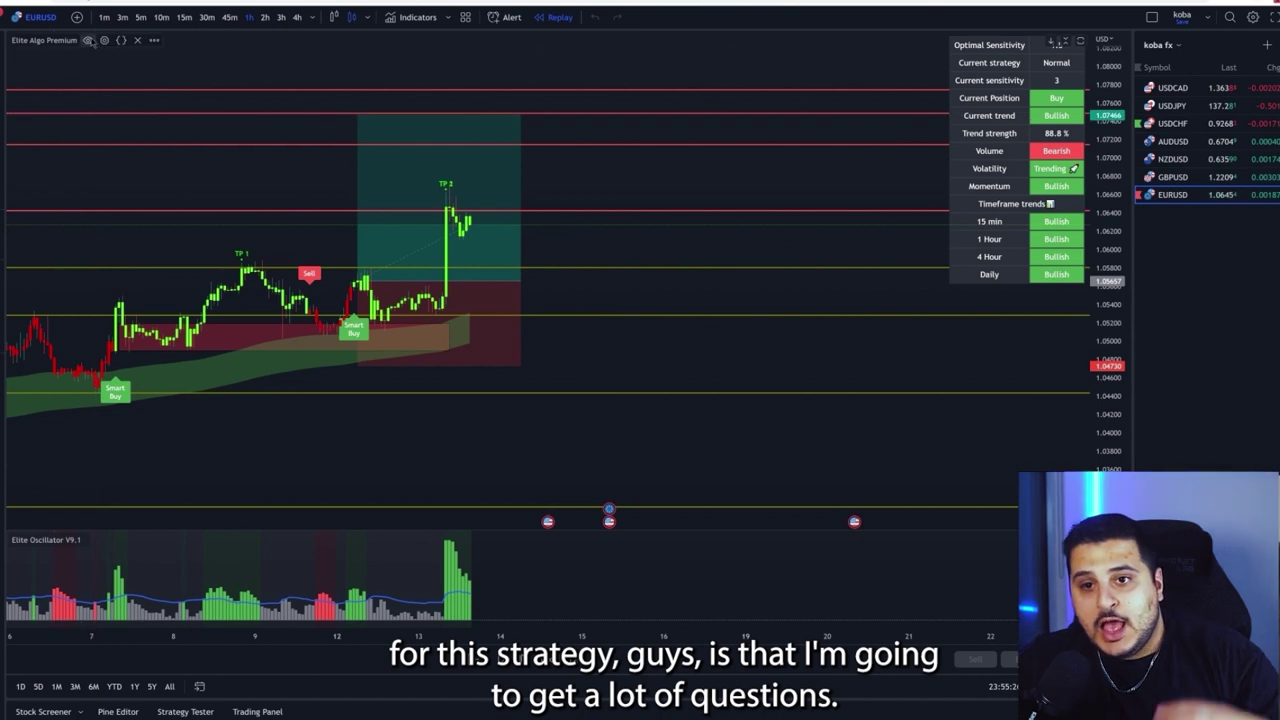
# Enable auto sensitivity in the Elite Algo Premium settings and set its preset to Mid-term
pyautogui.click(104, 40)
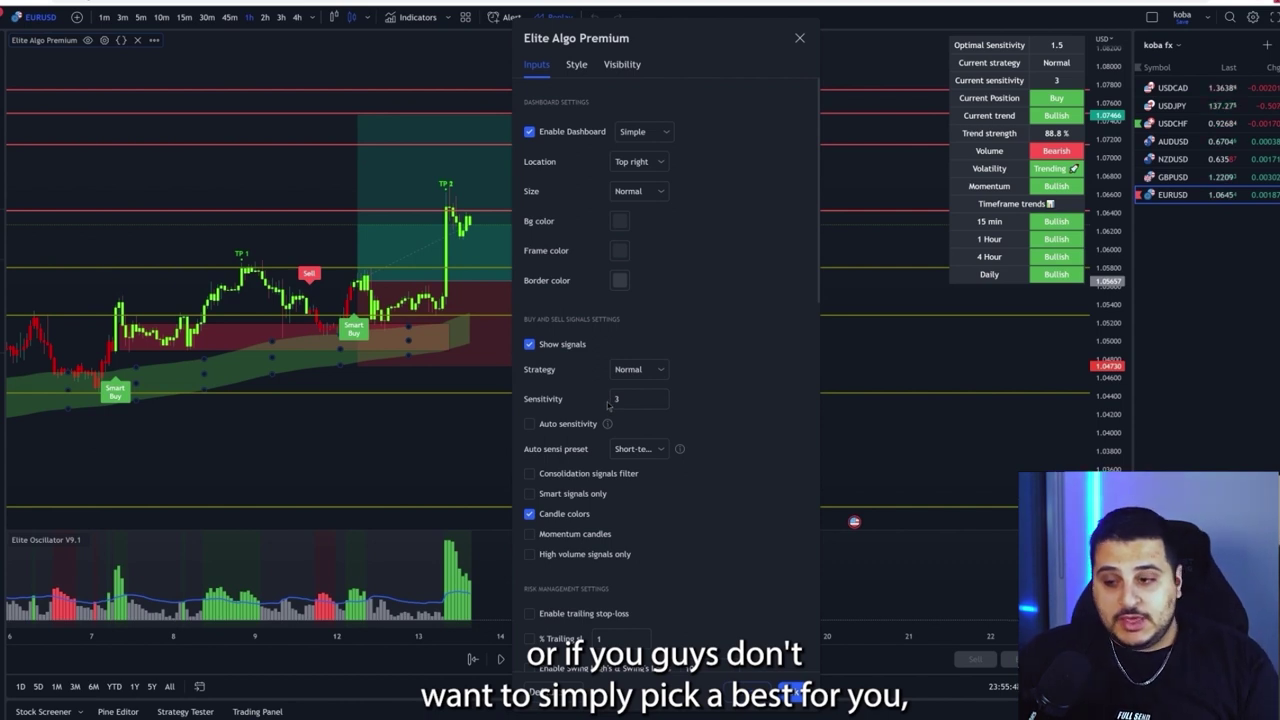
pyautogui.click(530, 427)
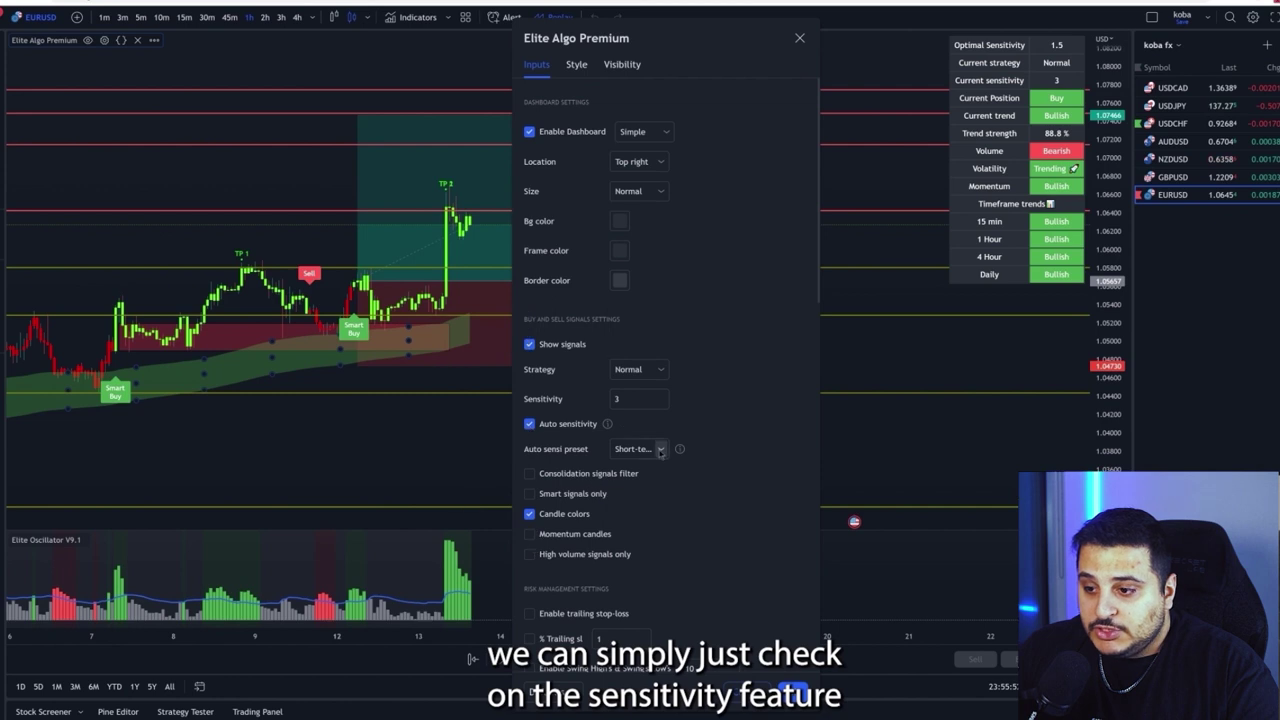
pyautogui.click(636, 449)
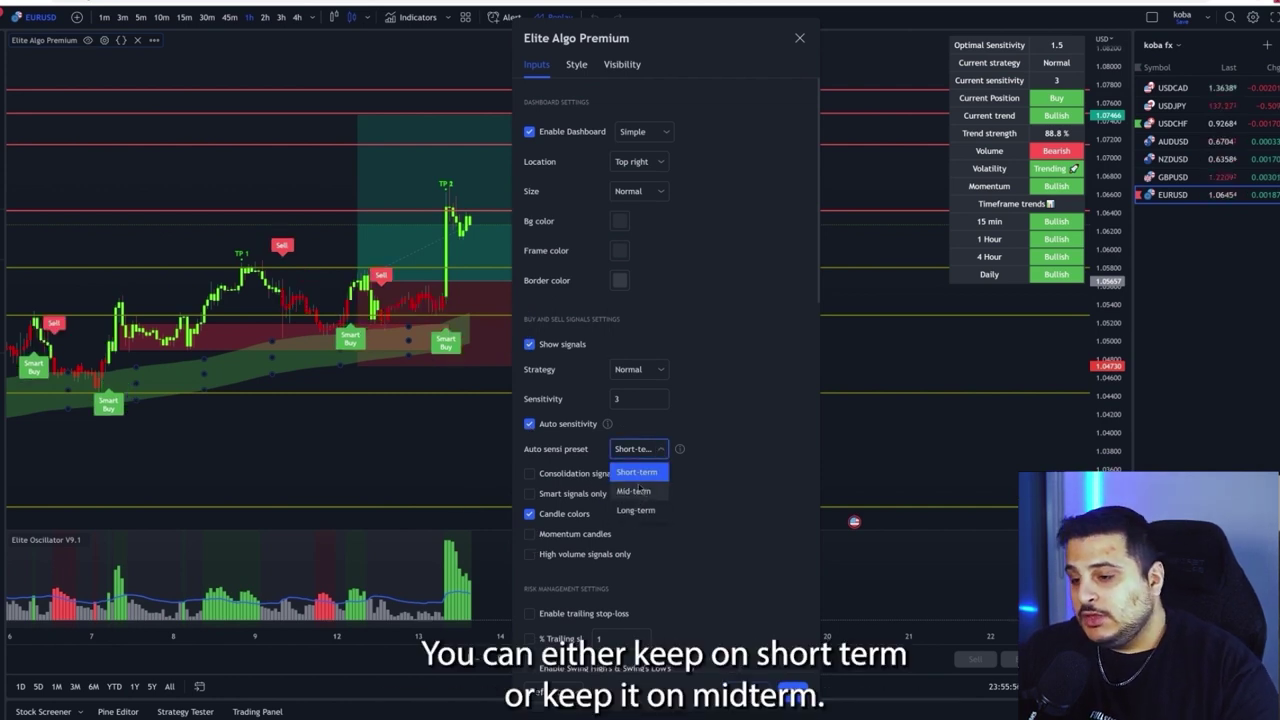
pyautogui.click(636, 491)
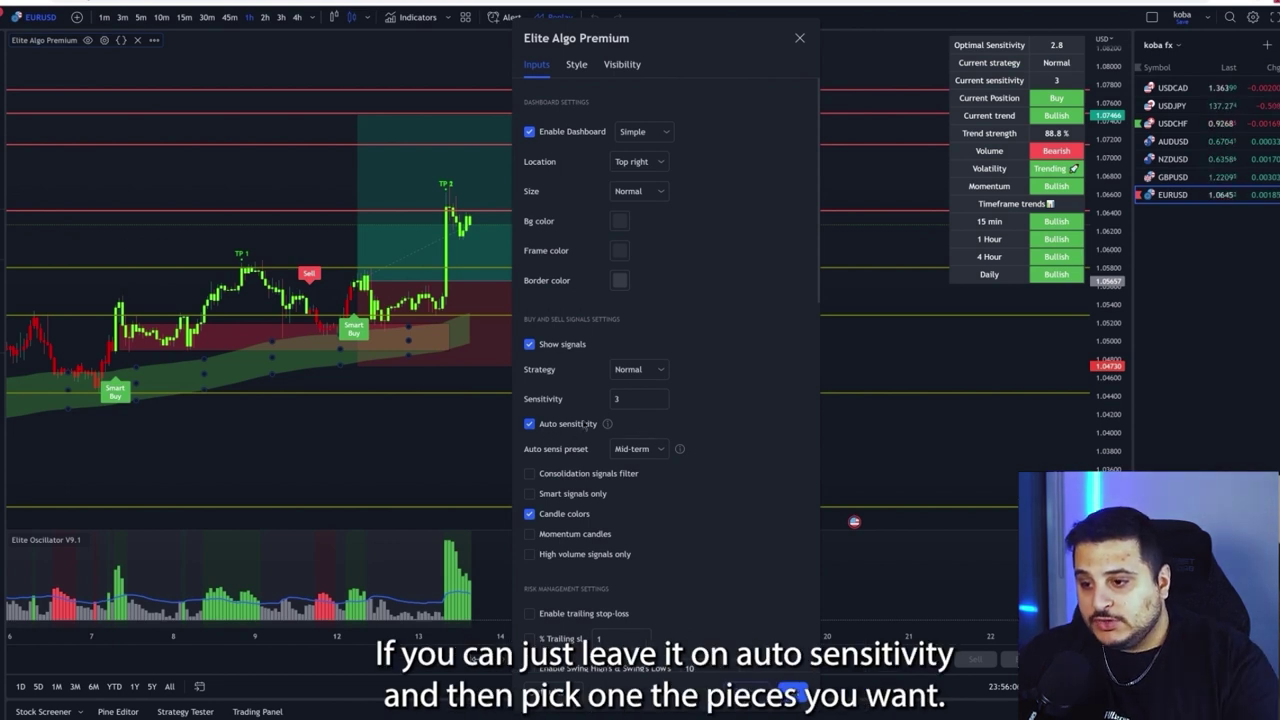
pyautogui.click(635, 449)
pyautogui.click(730, 432)
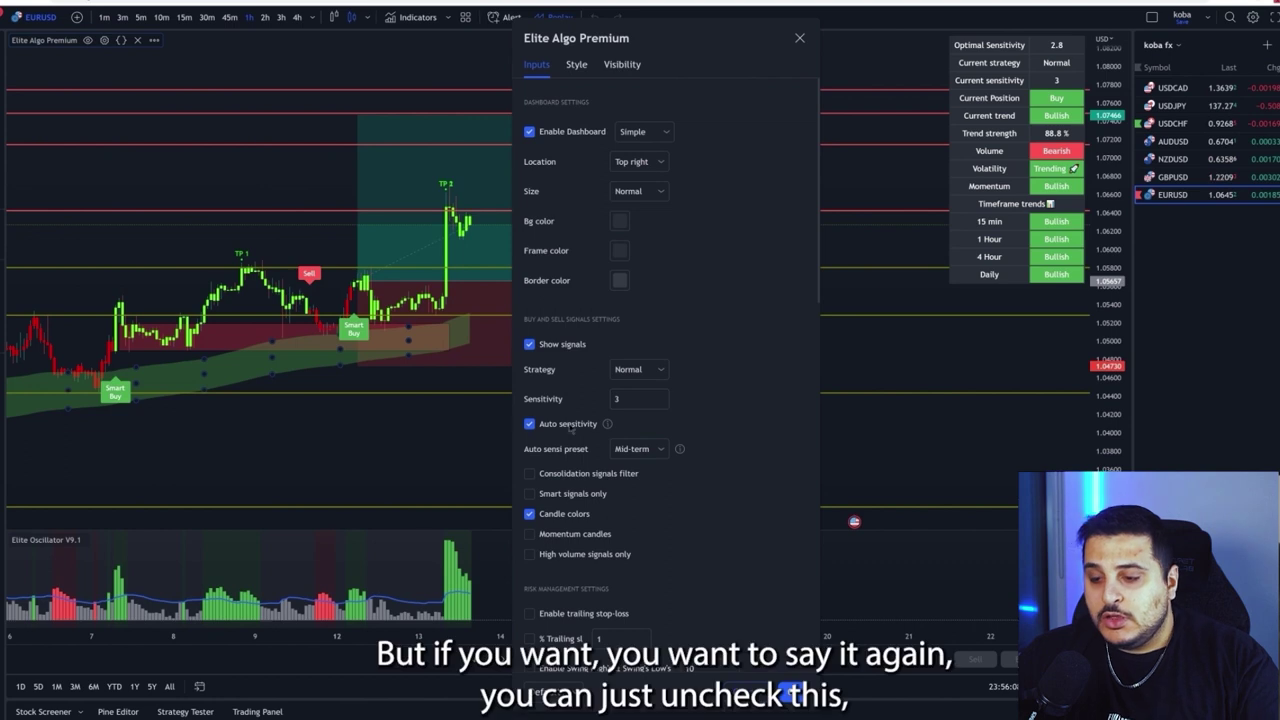